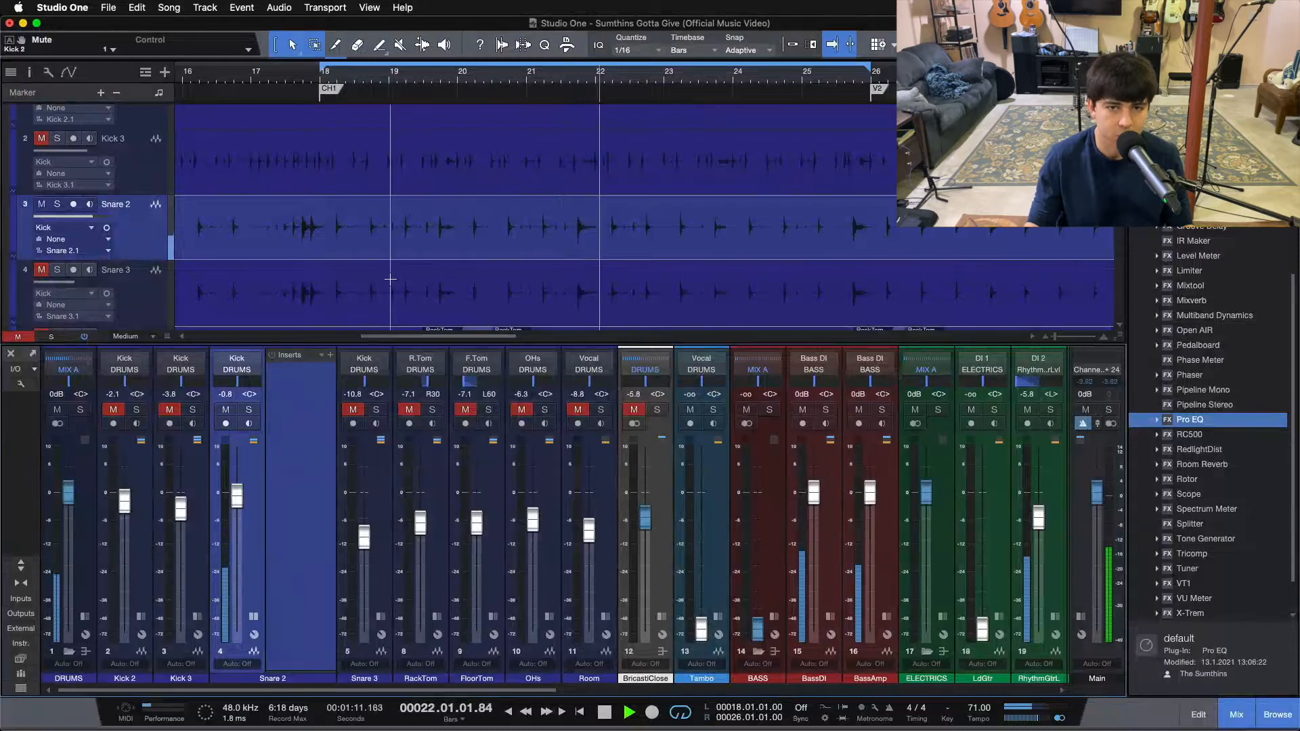
- Stop playback, turn on snapping, and set the loop range from 18.01.01.00 to 21.03.01.00
drag(532, 89, 593, 95)
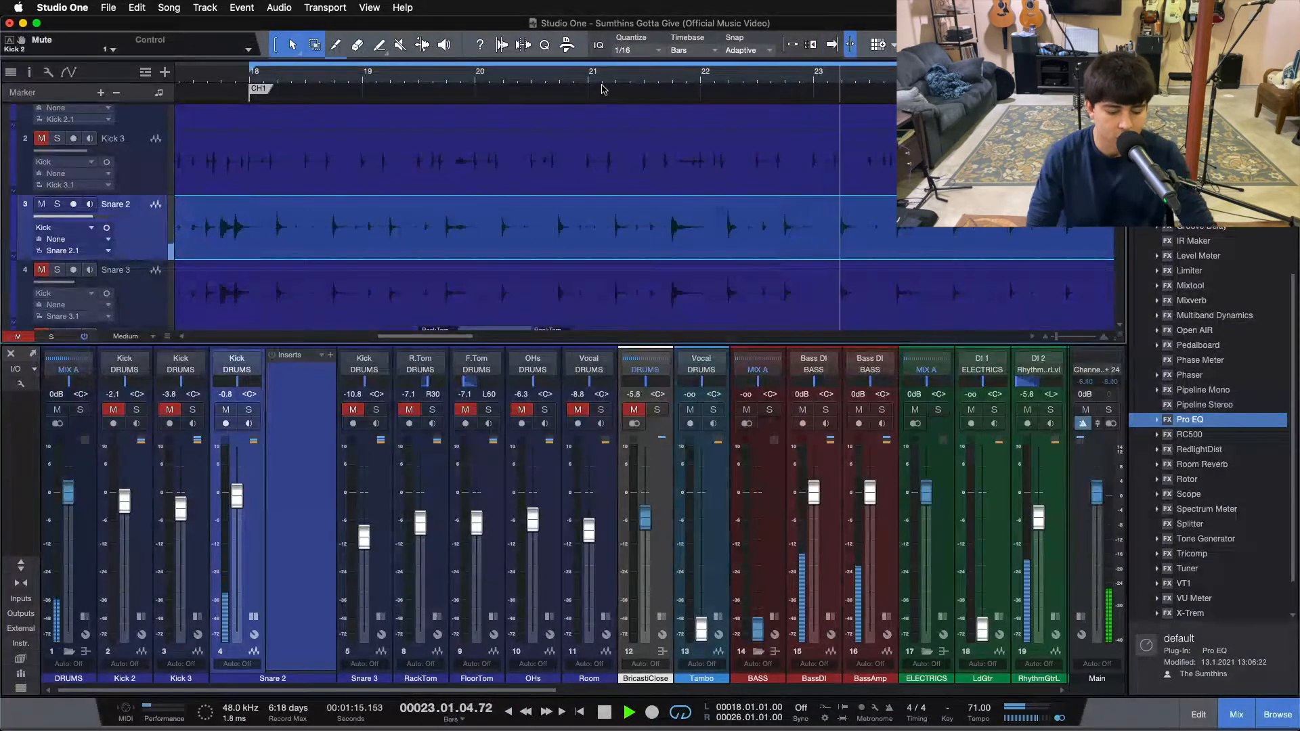
key(f)
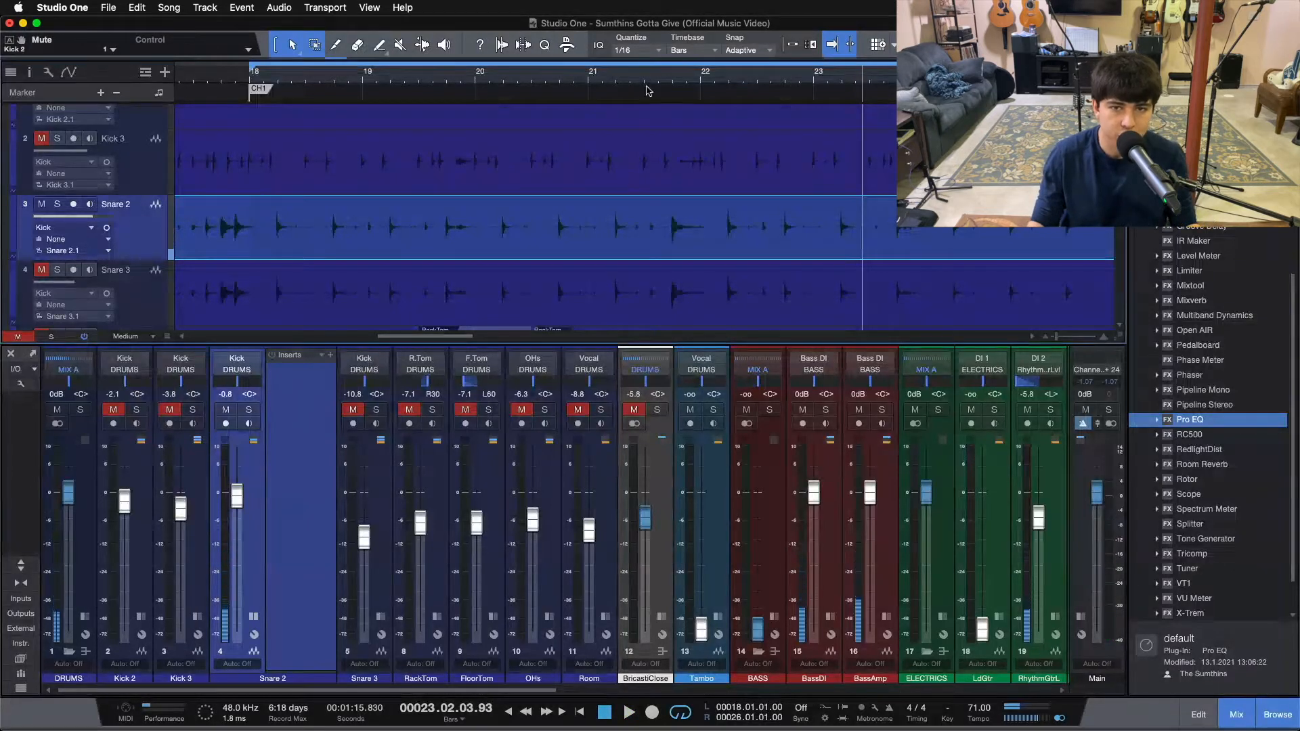
drag(646, 63, 249, 57)
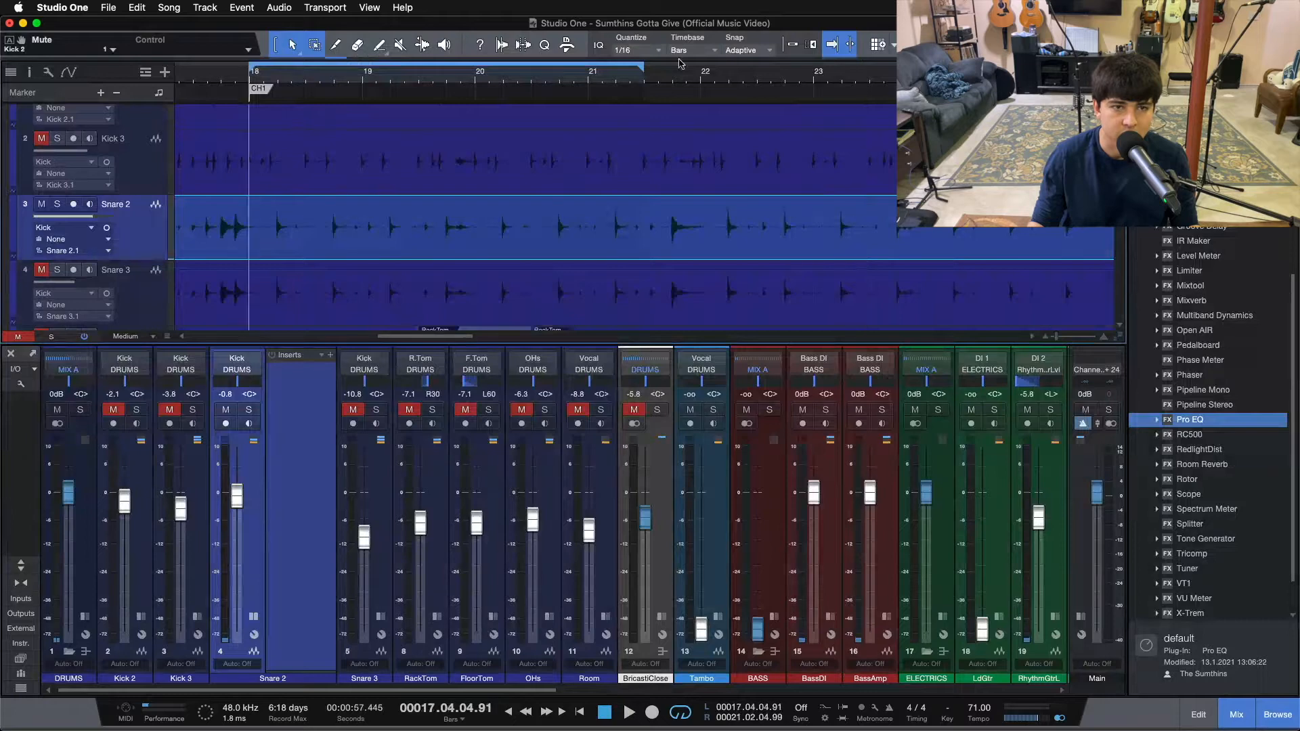
click(792, 45)
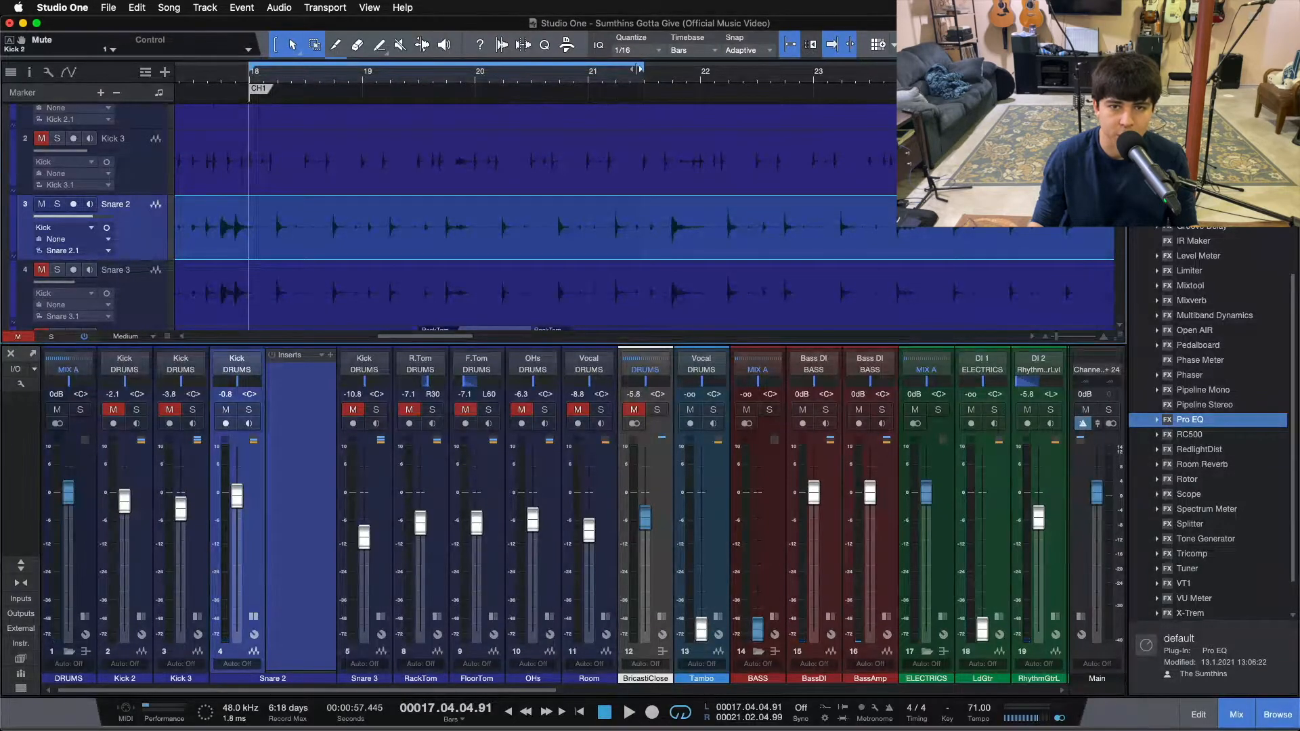
drag(637, 68, 643, 68)
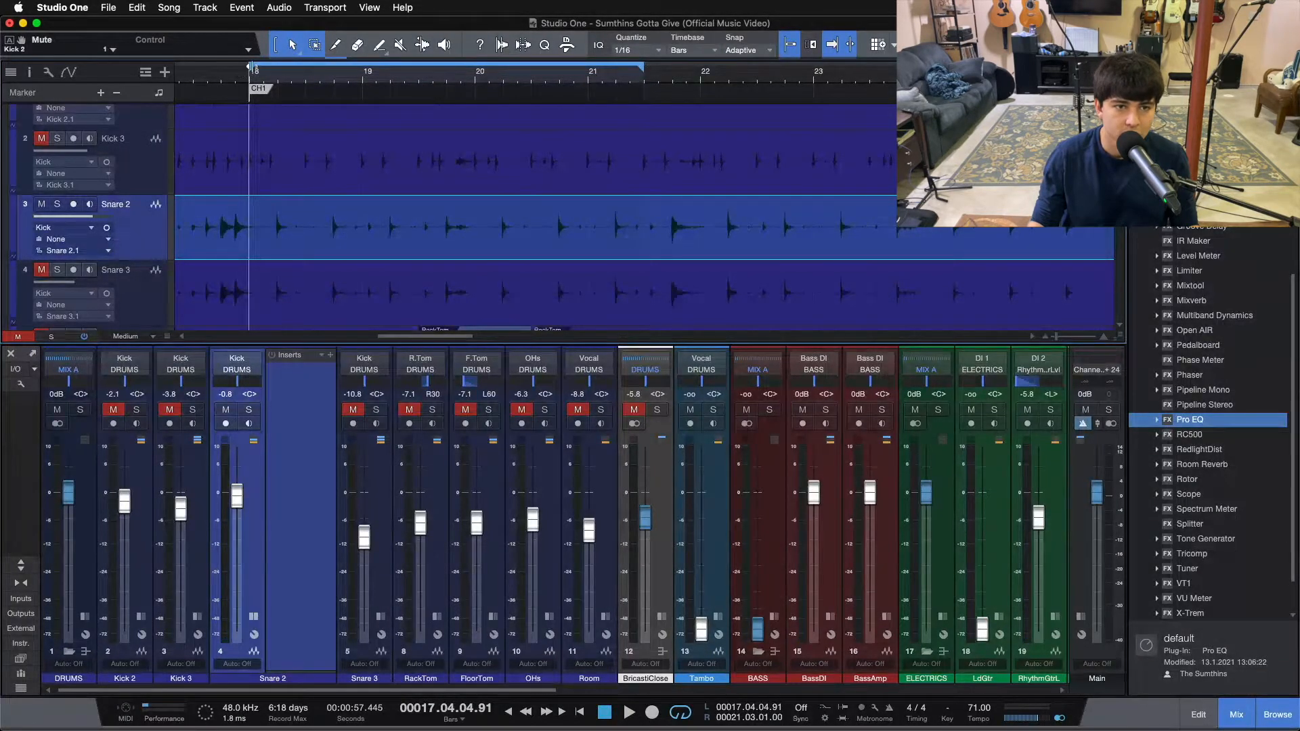
drag(251, 67, 364, 90)
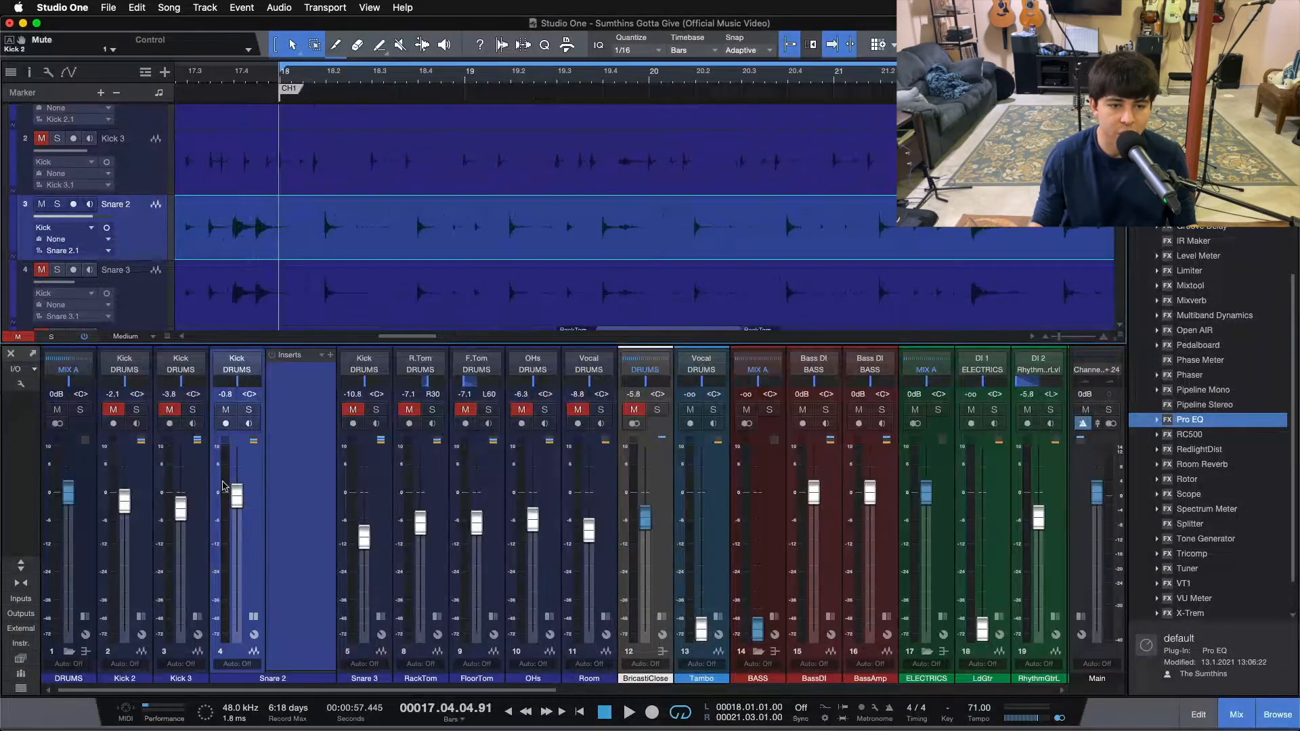
- Show the complete track duplication option for Snare 2 in the full arrangement view, without applying it
key(F3)
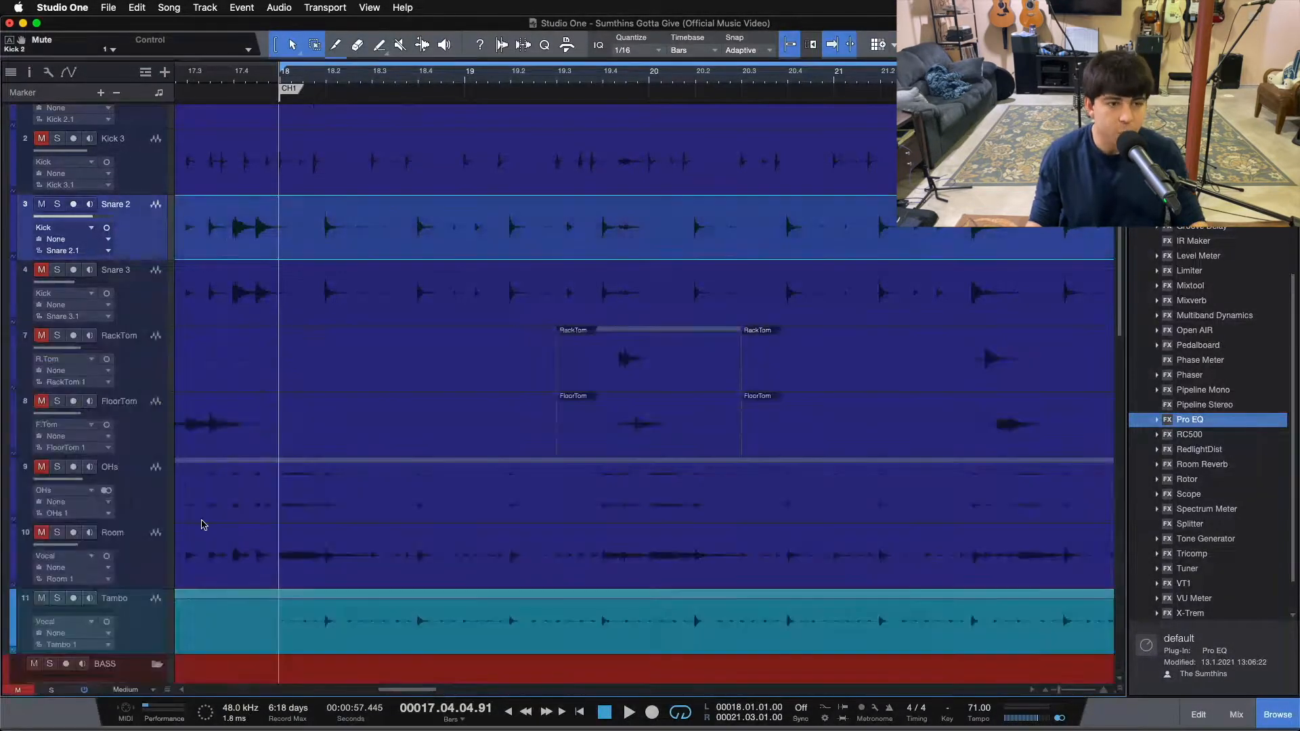
scroll(310, 459, up, 3)
click(140, 280)
click(136, 340)
right_click(135, 340)
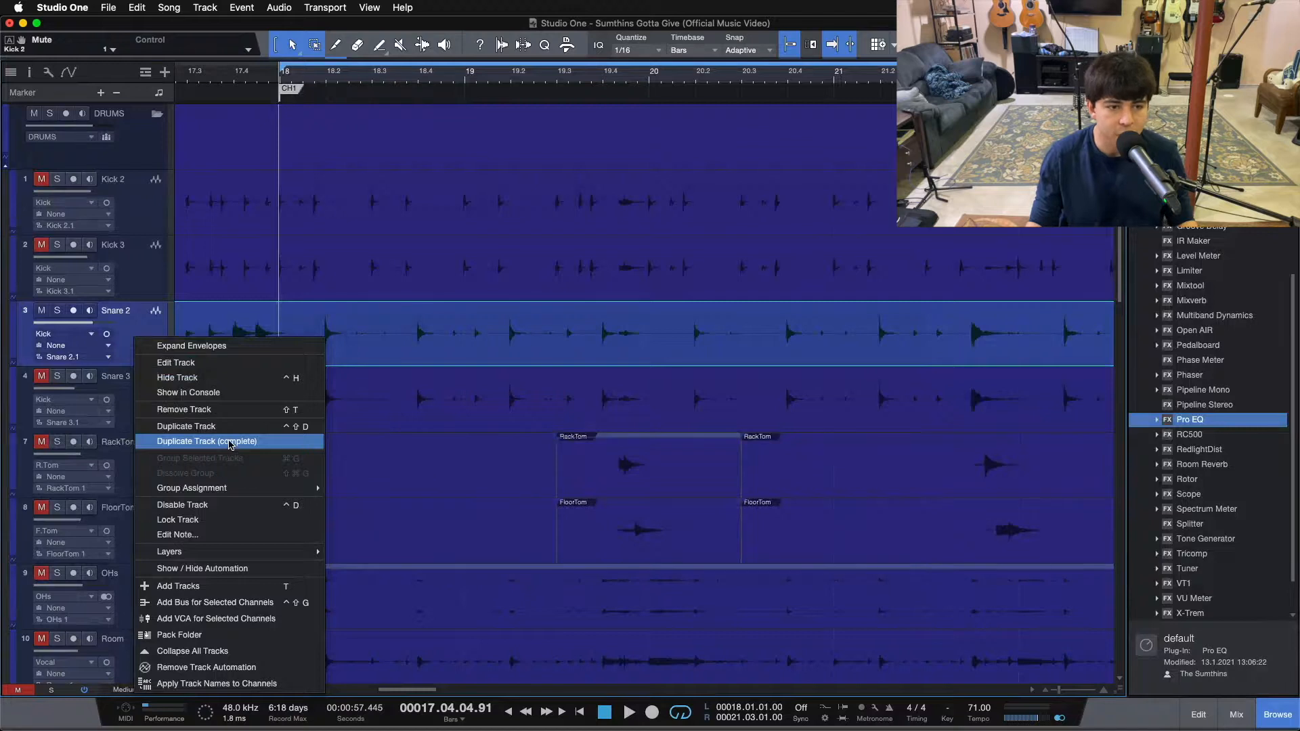
click(144, 312)
- Unmute and solo the Snare 3 track
click(154, 397)
click(42, 376)
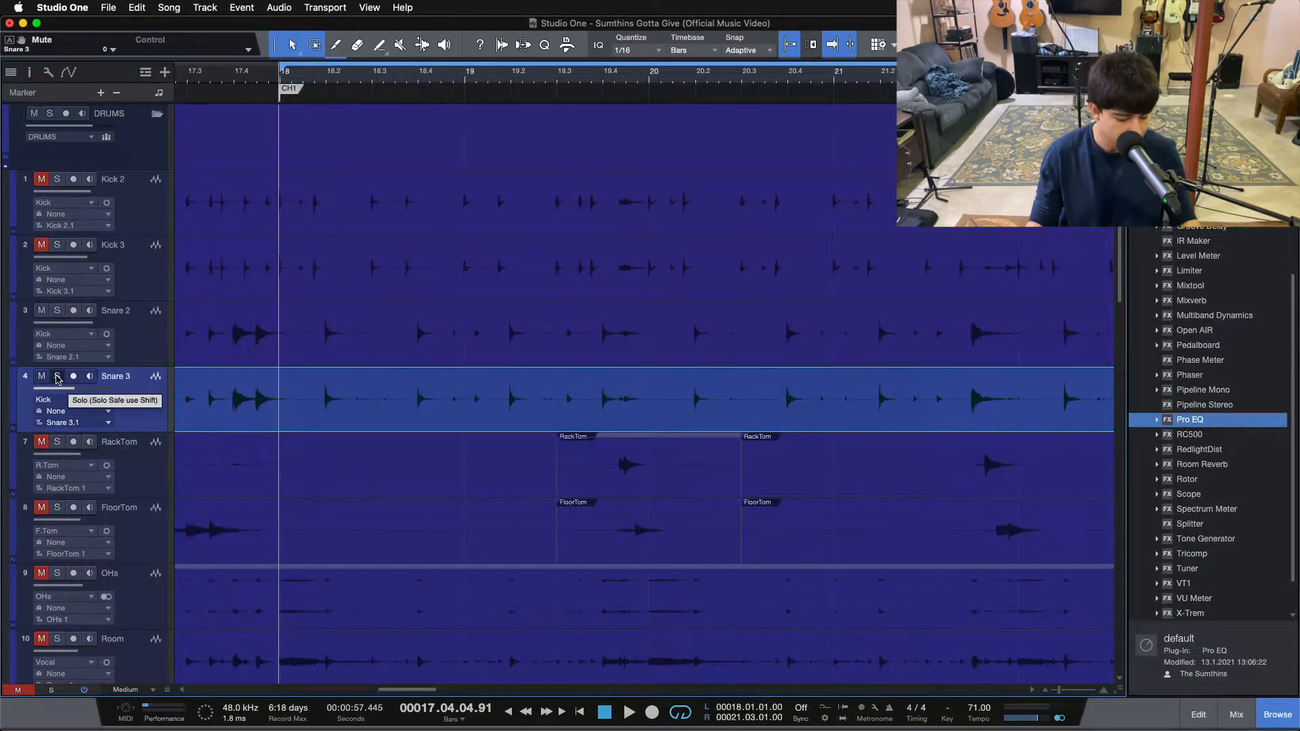
click(58, 376)
key(F3)
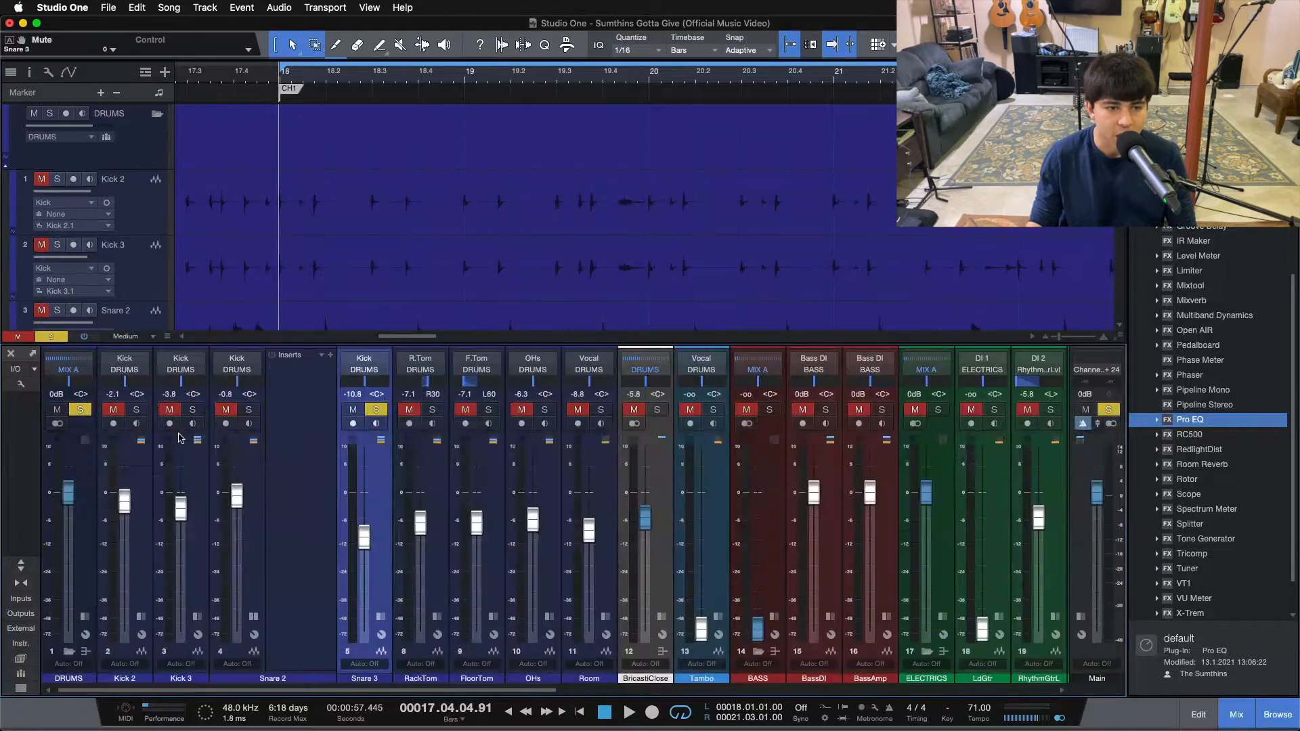
key(F3)
- Select the Snare 3 track and show its inspector with the event's transpose setting and inserts
click(128, 343)
click(120, 387)
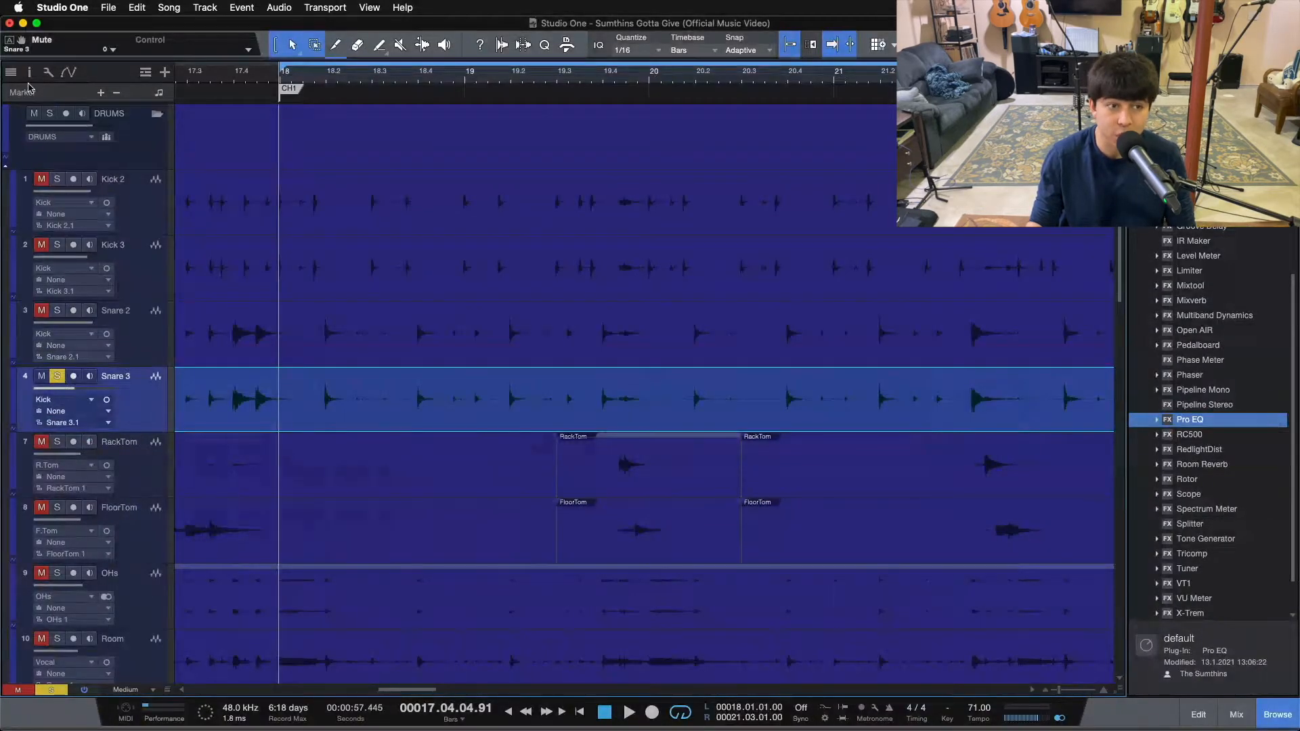
click(29, 71)
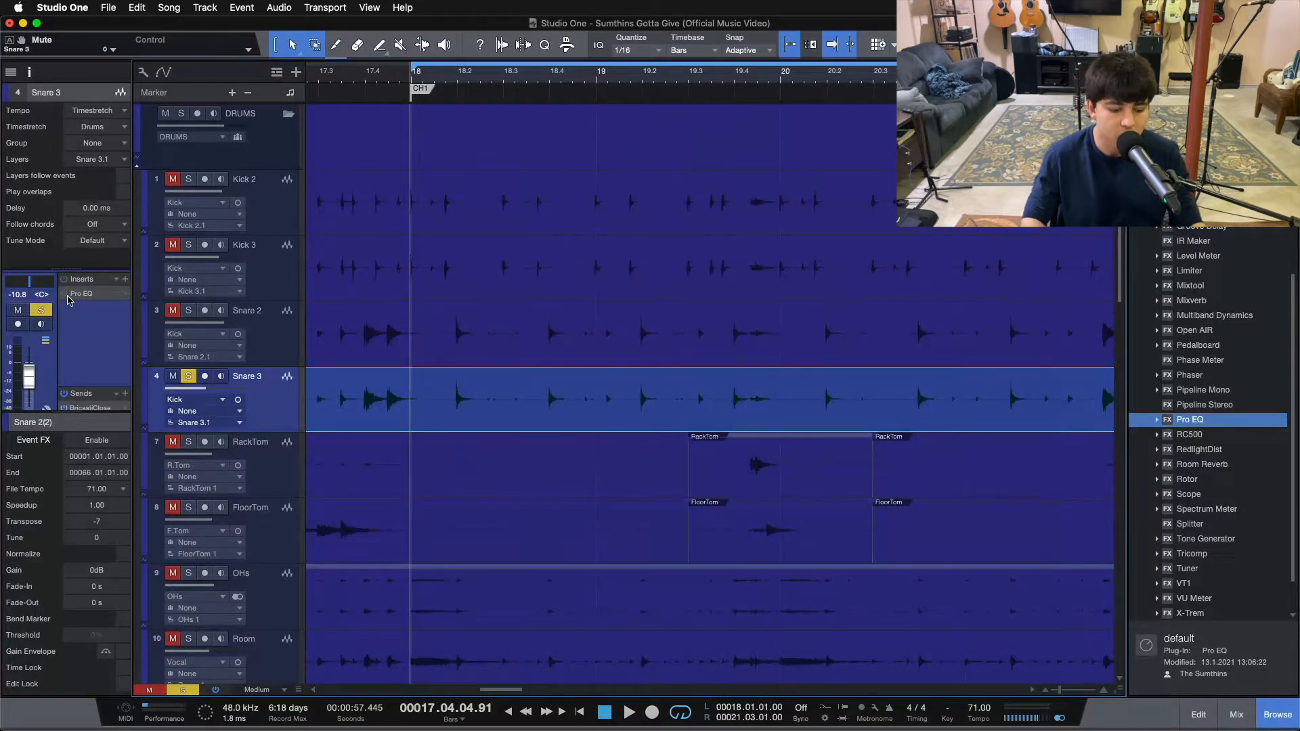
- Play the soloed Snare 3 track and raise its fader to -0.8 dB in the console
key(space)
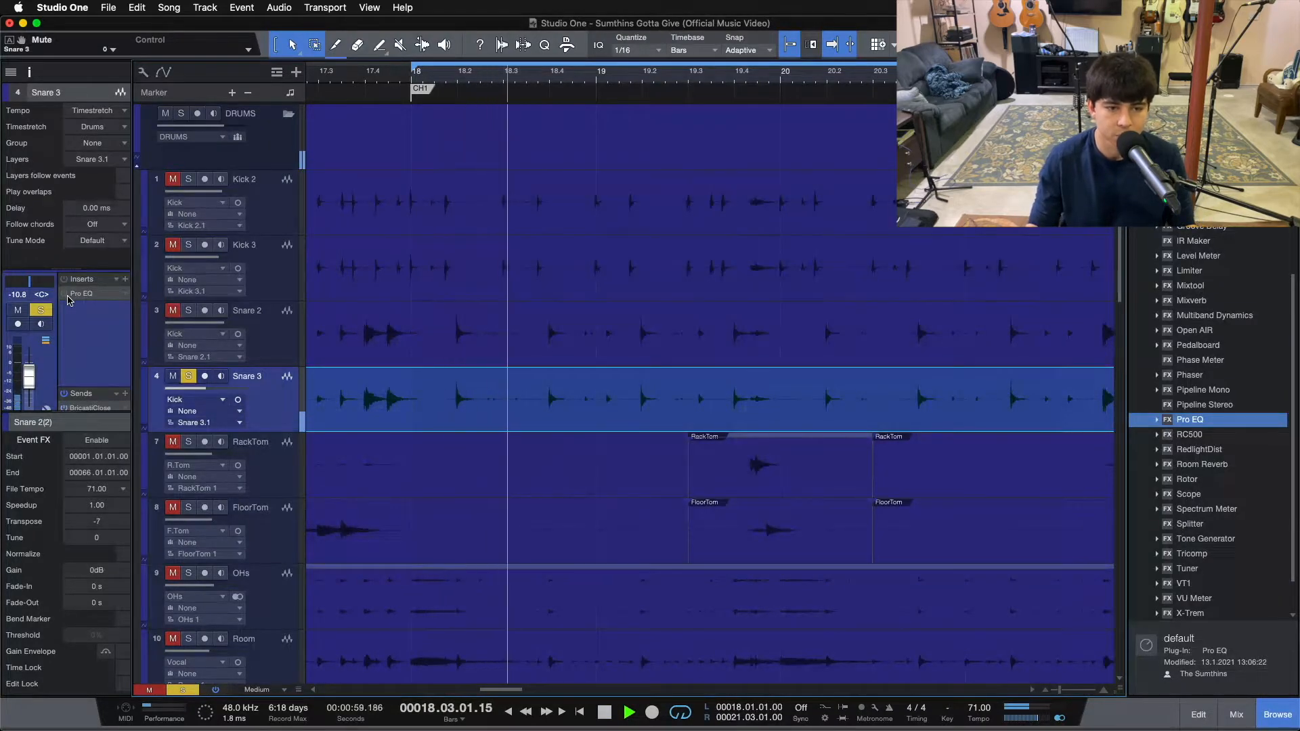
key(F3)
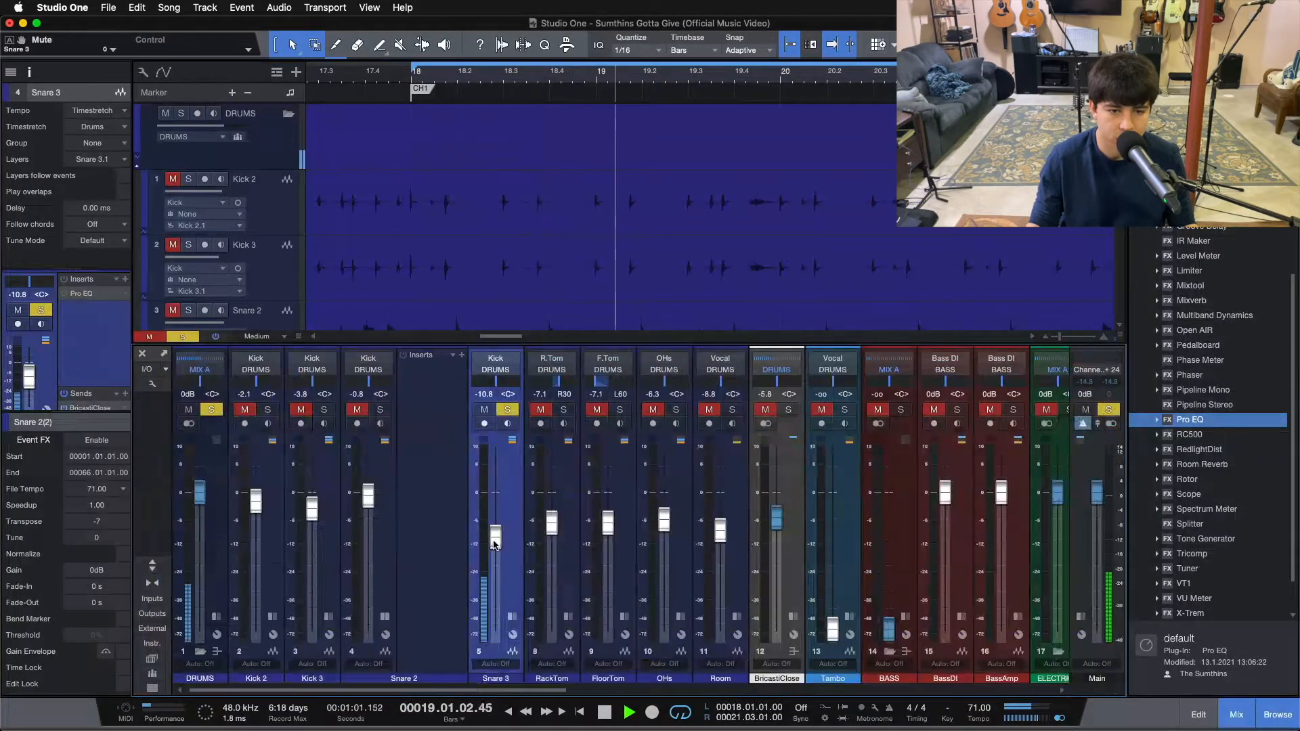
drag(495, 539, 495, 492)
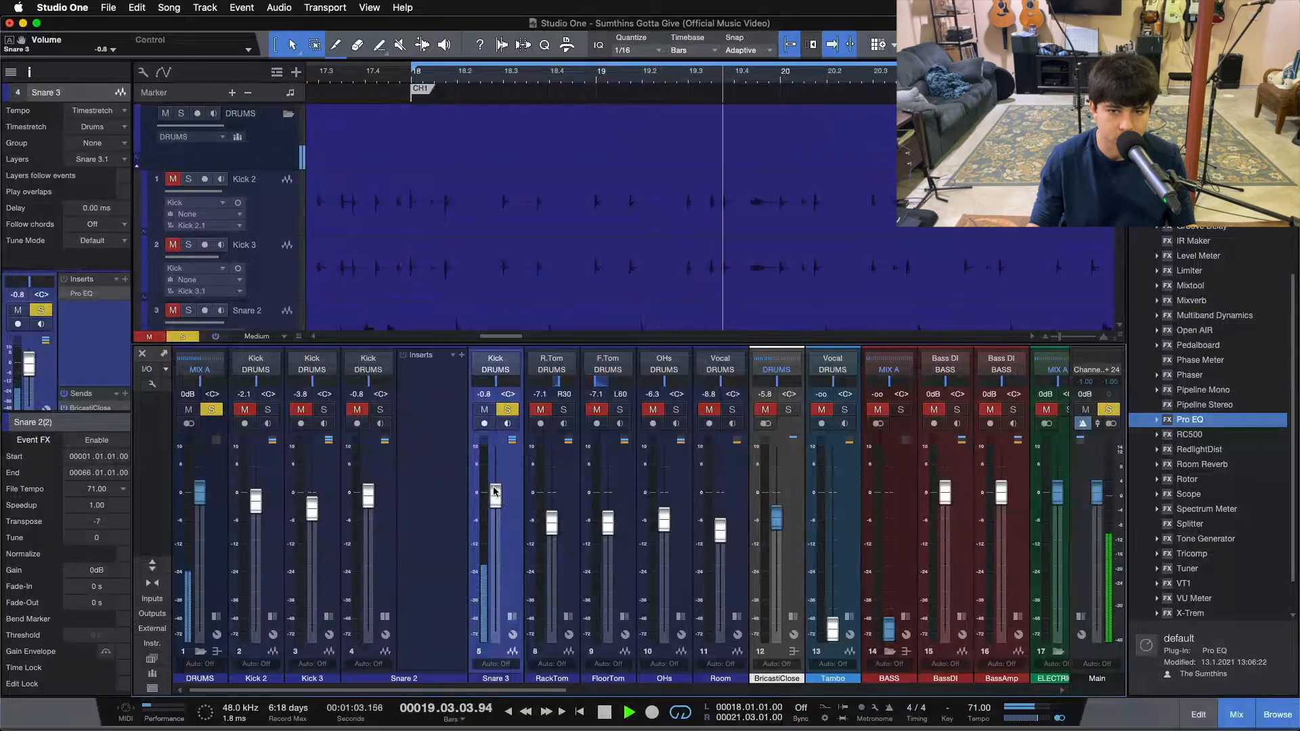
key(F3)
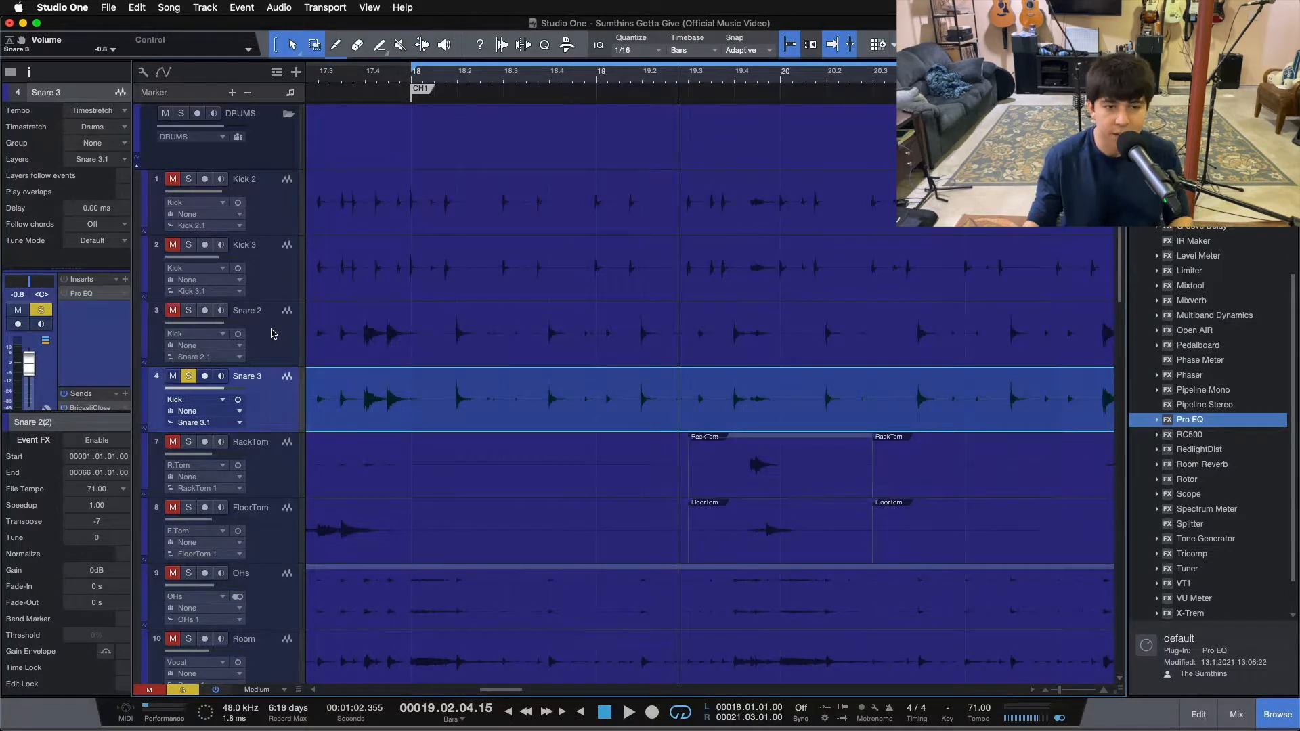
- Compare the Snare 2 and Snare 3 inspectors, then open Snare 3's Pro EQ insert and activate it
click(274, 333)
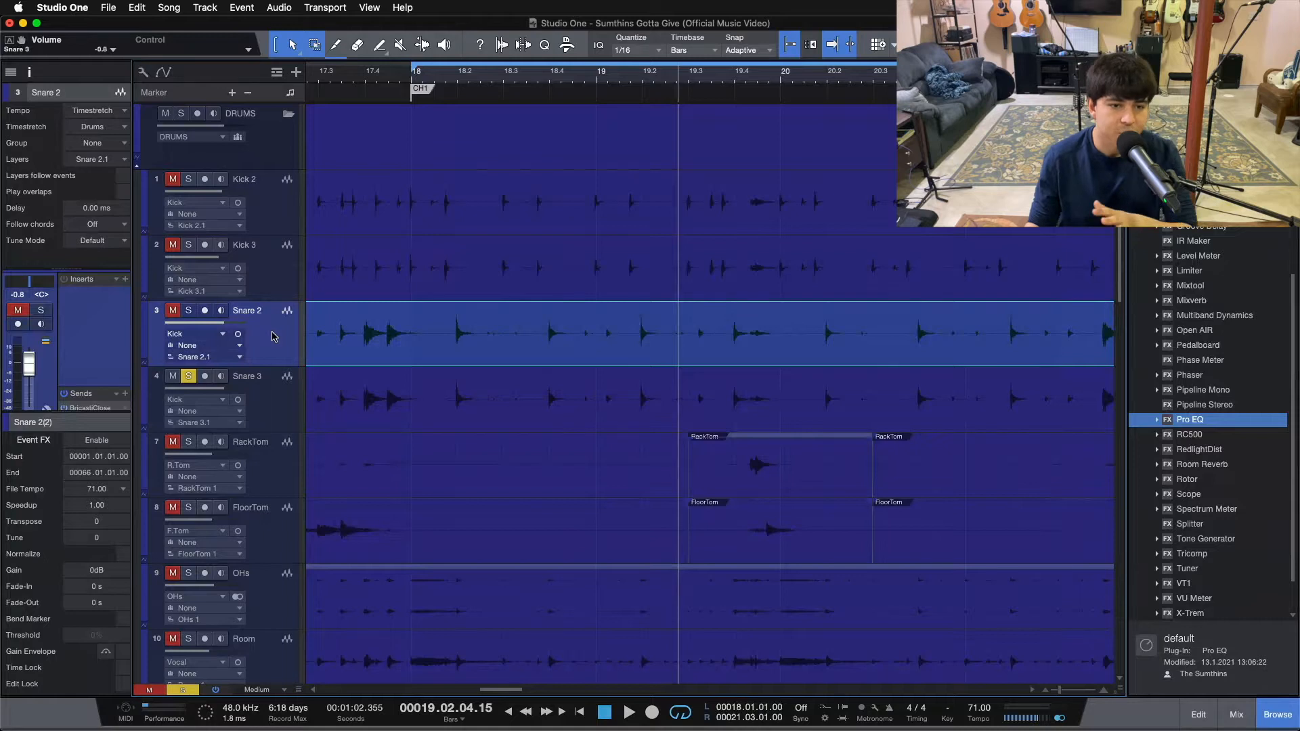
click(283, 420)
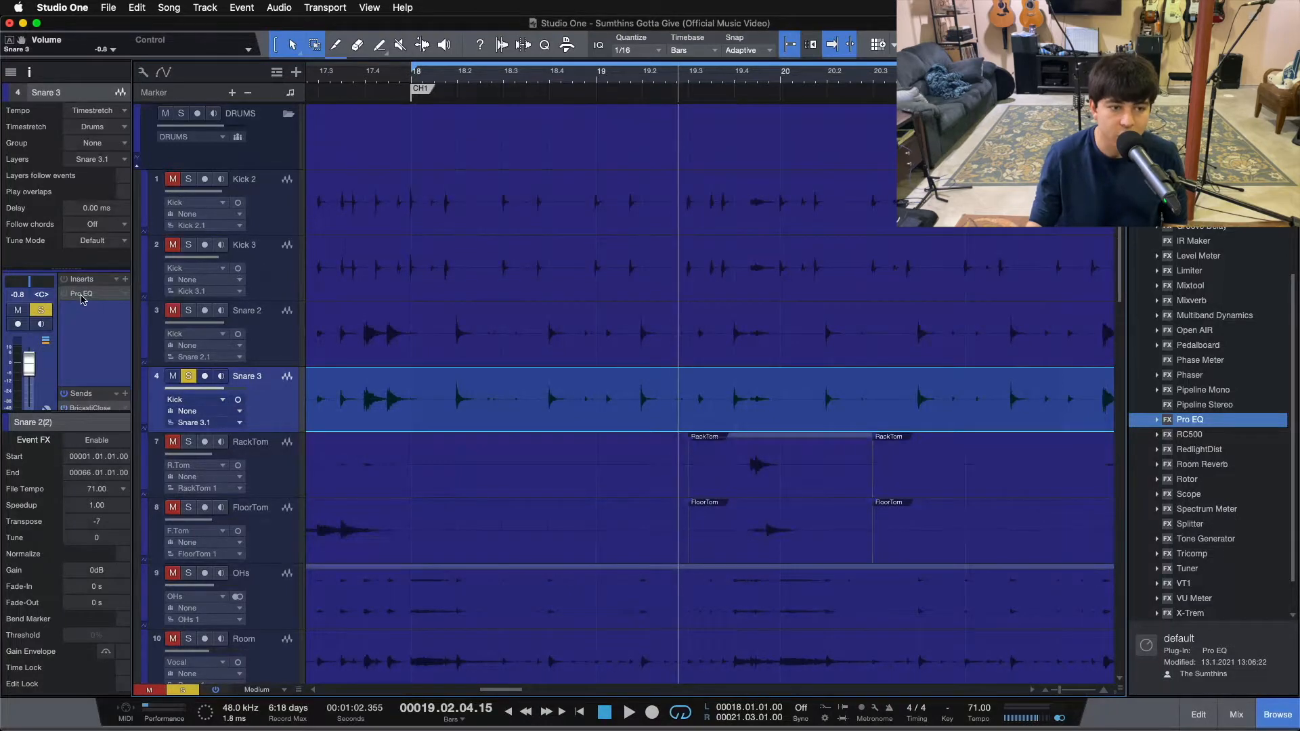
drag(81, 298, 82, 299)
drag(915, 261, 819, 207)
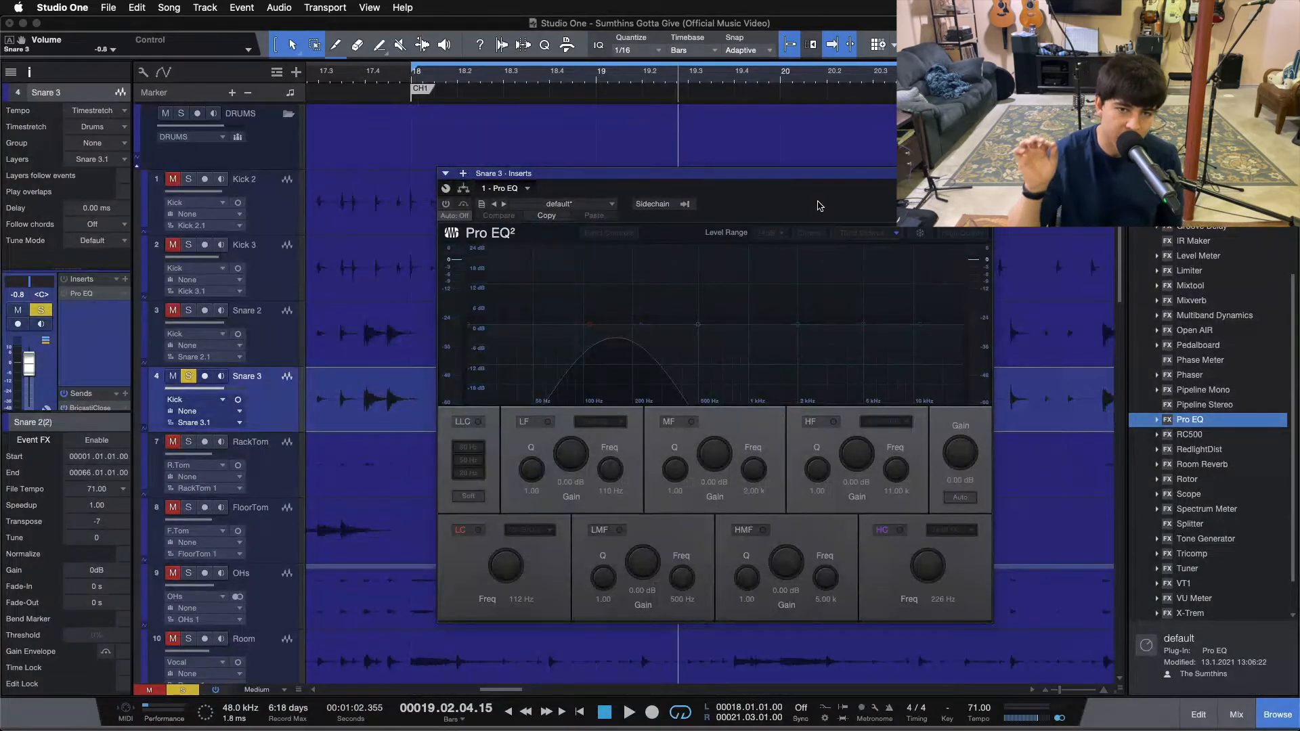
click(446, 204)
drag(847, 215, 792, 238)
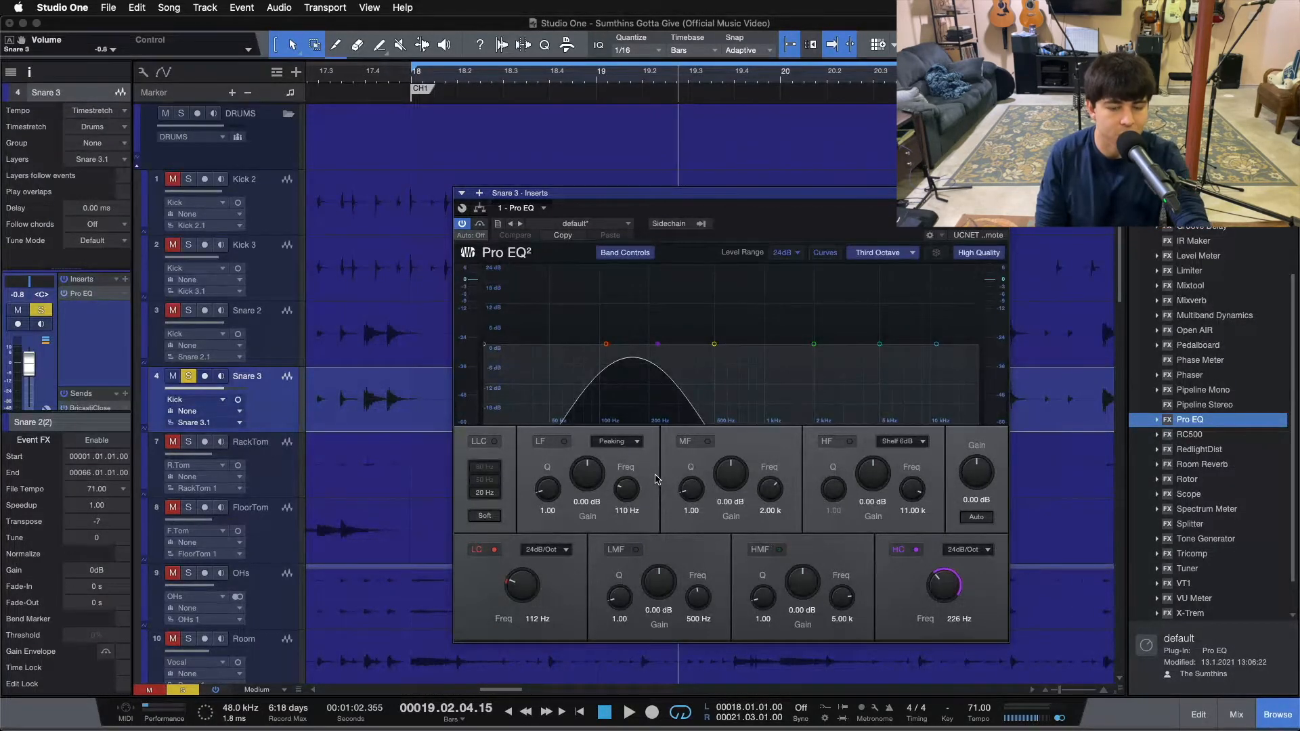
- Audition Snare 3 through the EQ, sweeping the high-cut frequency down to 182 Hz and back to 226 Hz
key(space)
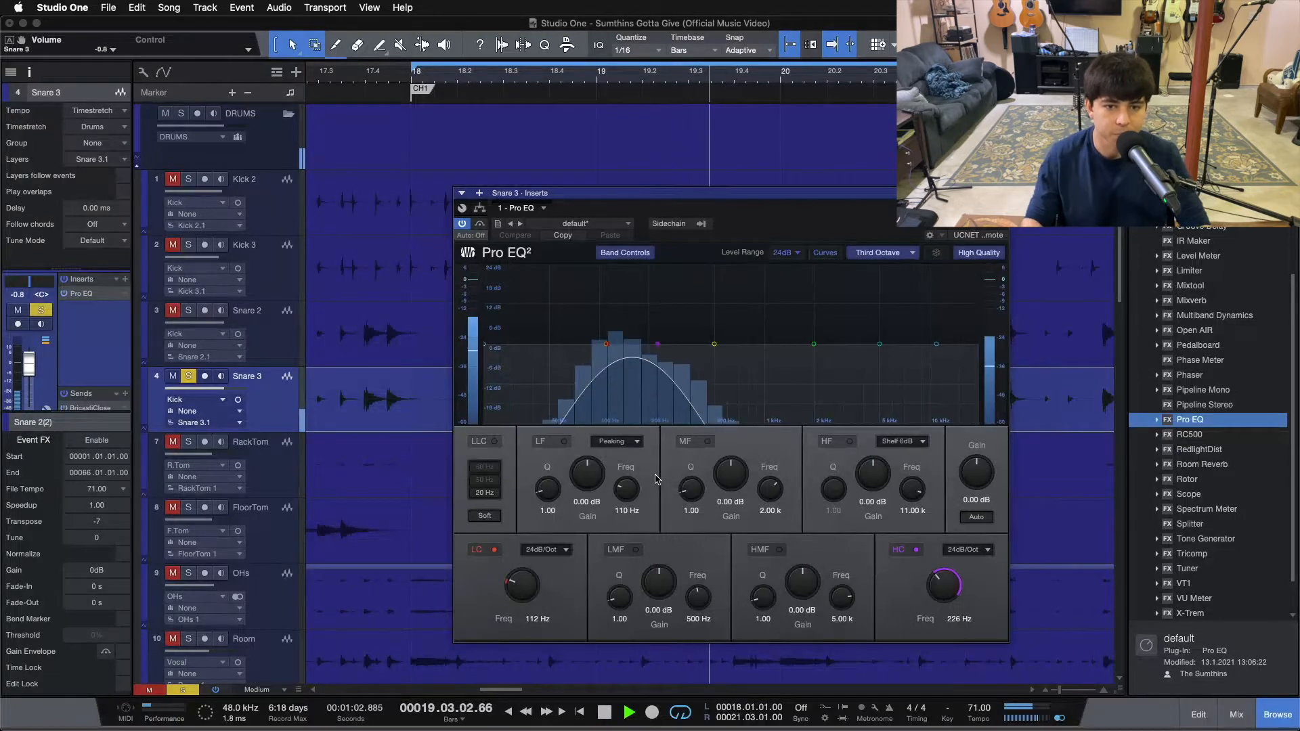
drag(763, 242, 673, 262)
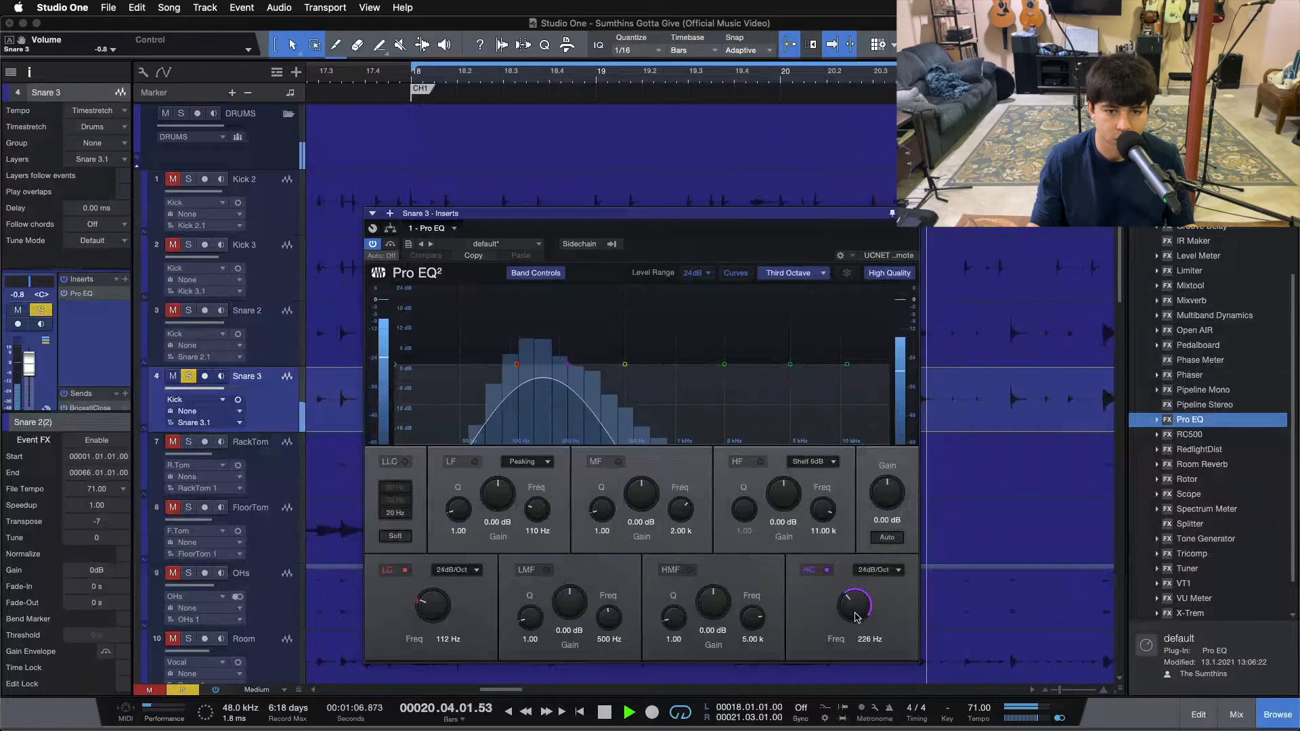
scroll(855, 606, down, 4)
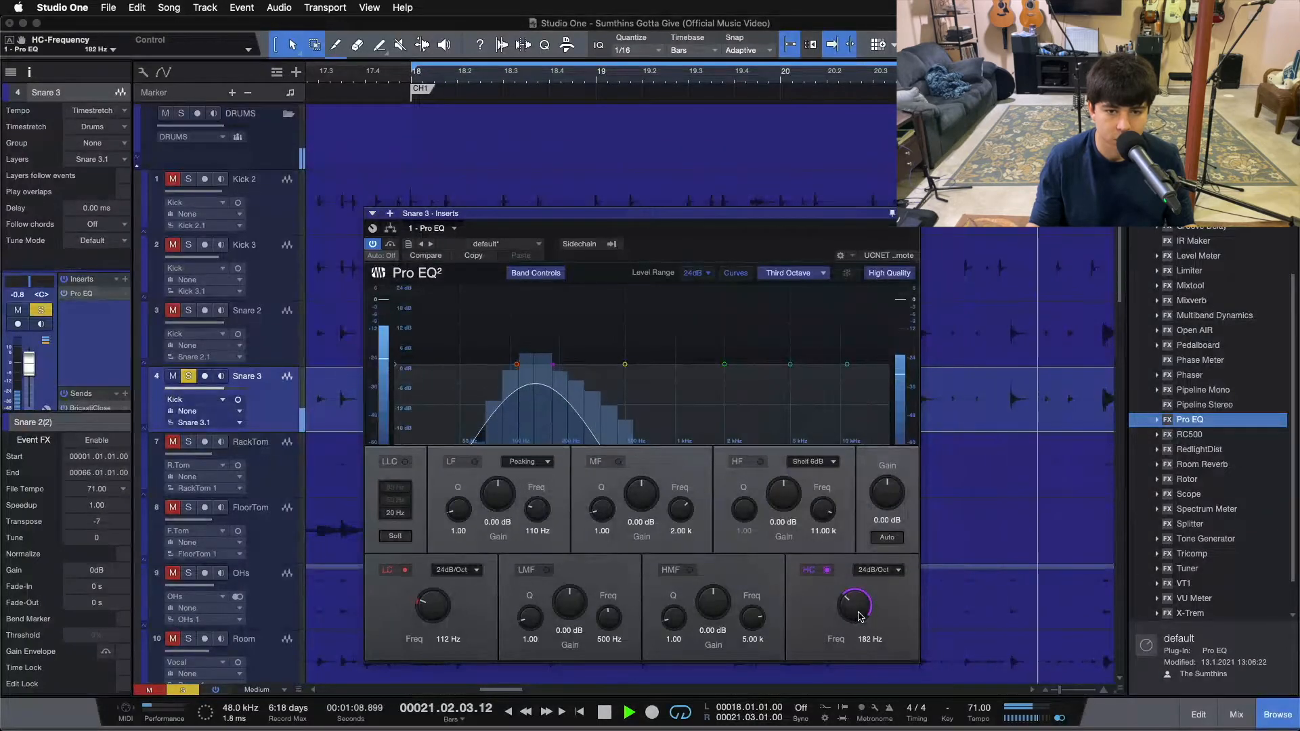
scroll(855, 607, up, 2)
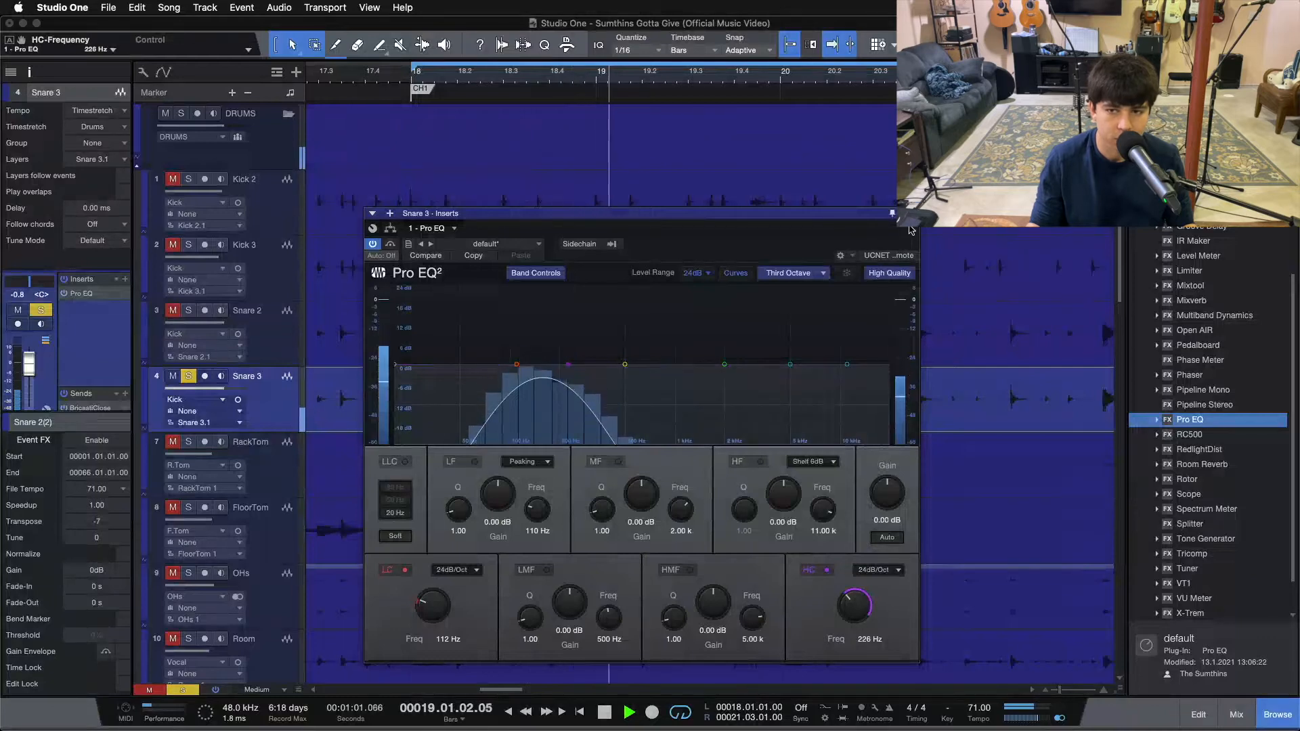
drag(794, 235, 852, 235)
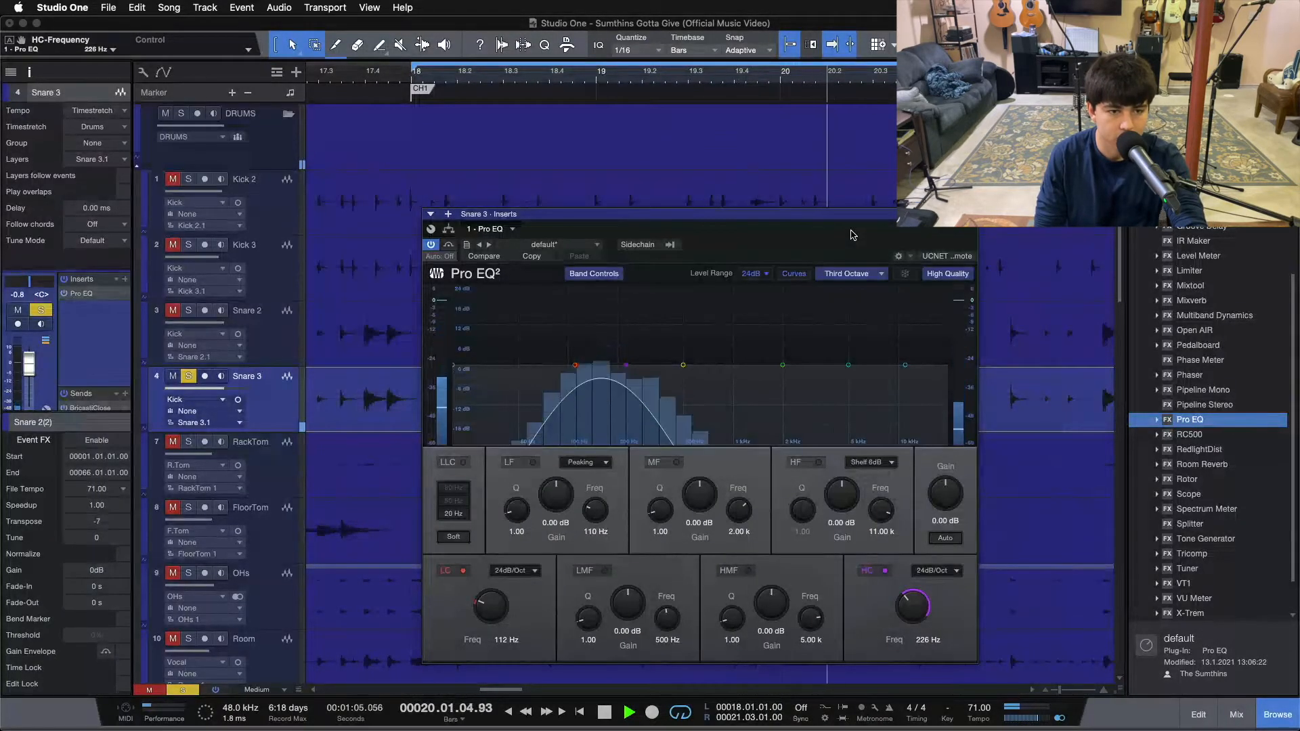
key(space)
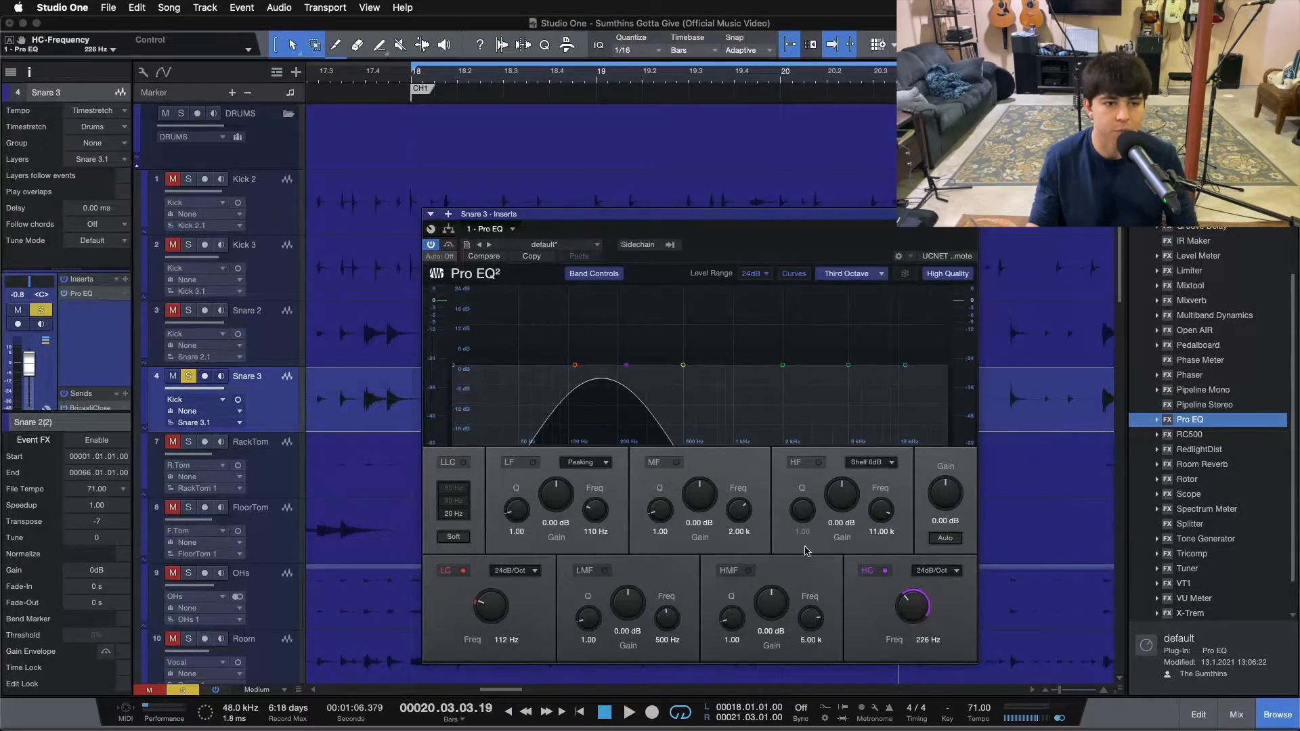
- Close the inspector and the Pro EQ window, and show the console with Snare 2's inserts collapsed
click(30, 73)
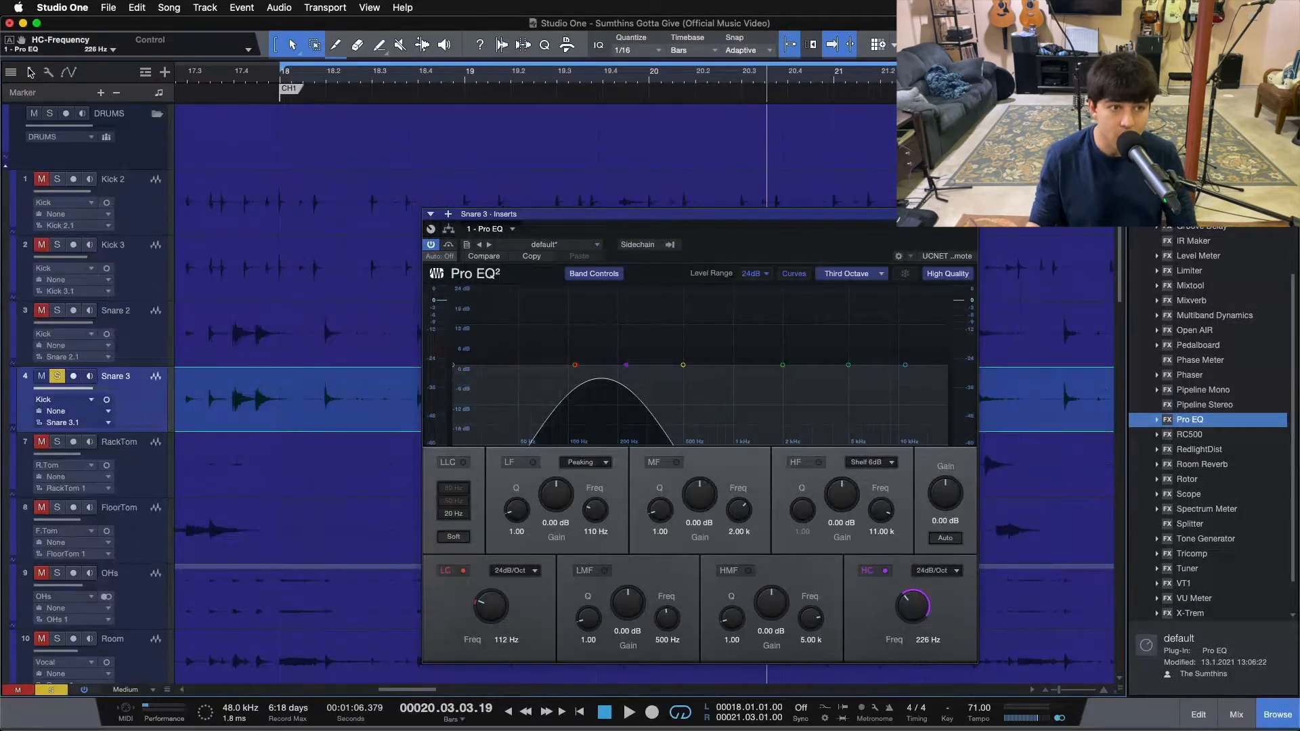
key(F3)
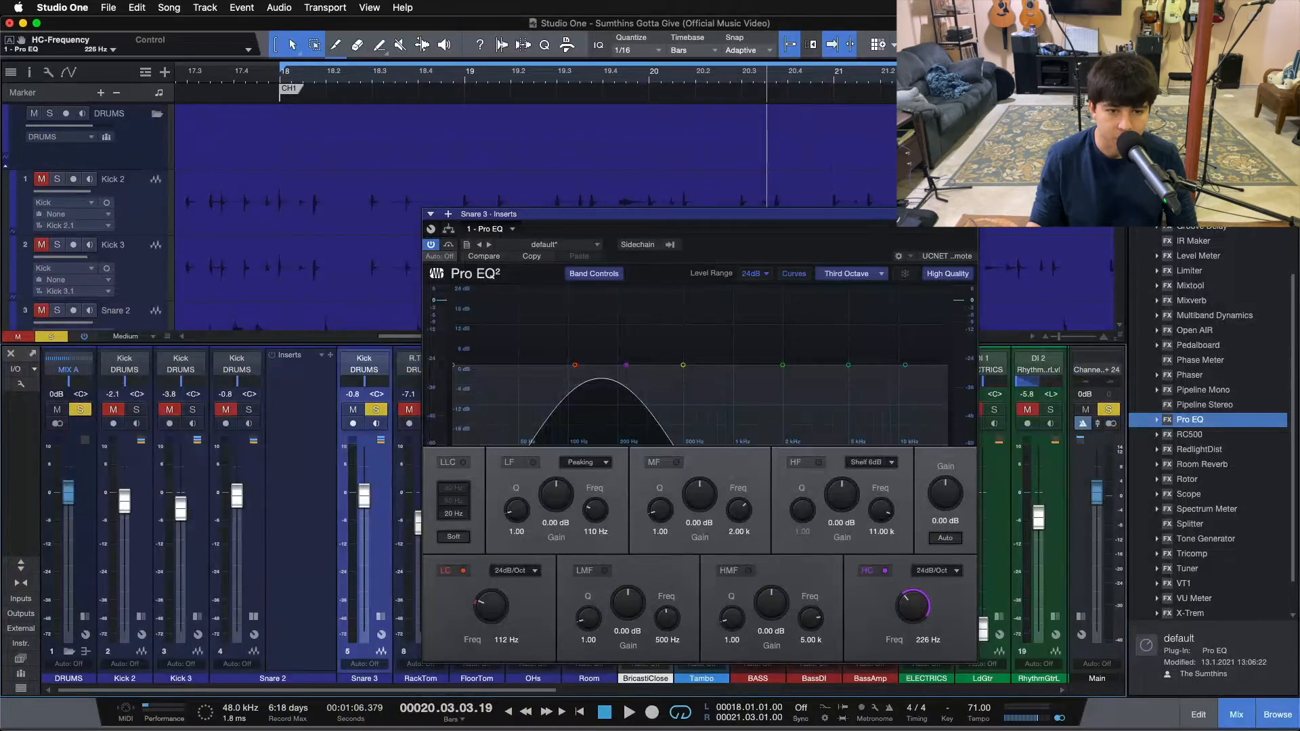
click(969, 214)
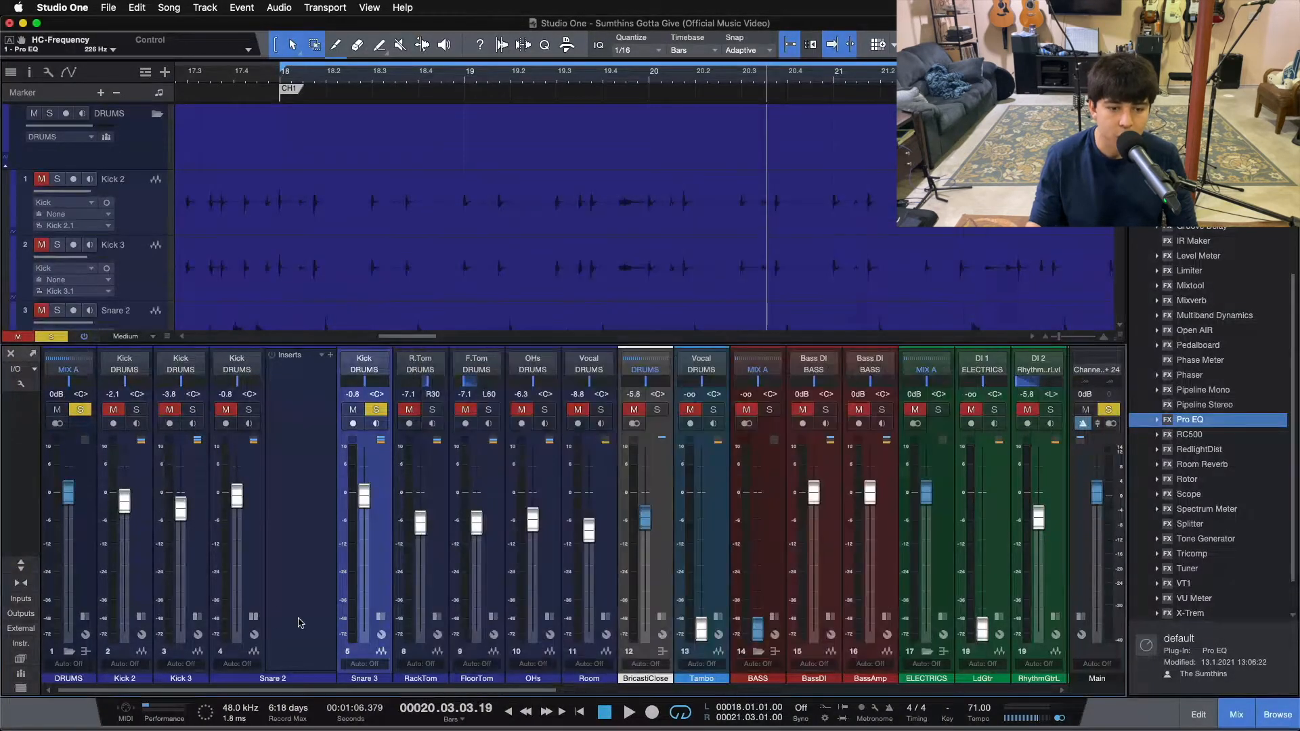
click(254, 616)
- Unsolo Snare 3 and pull its fader all the way down to minus infinity
key(s)
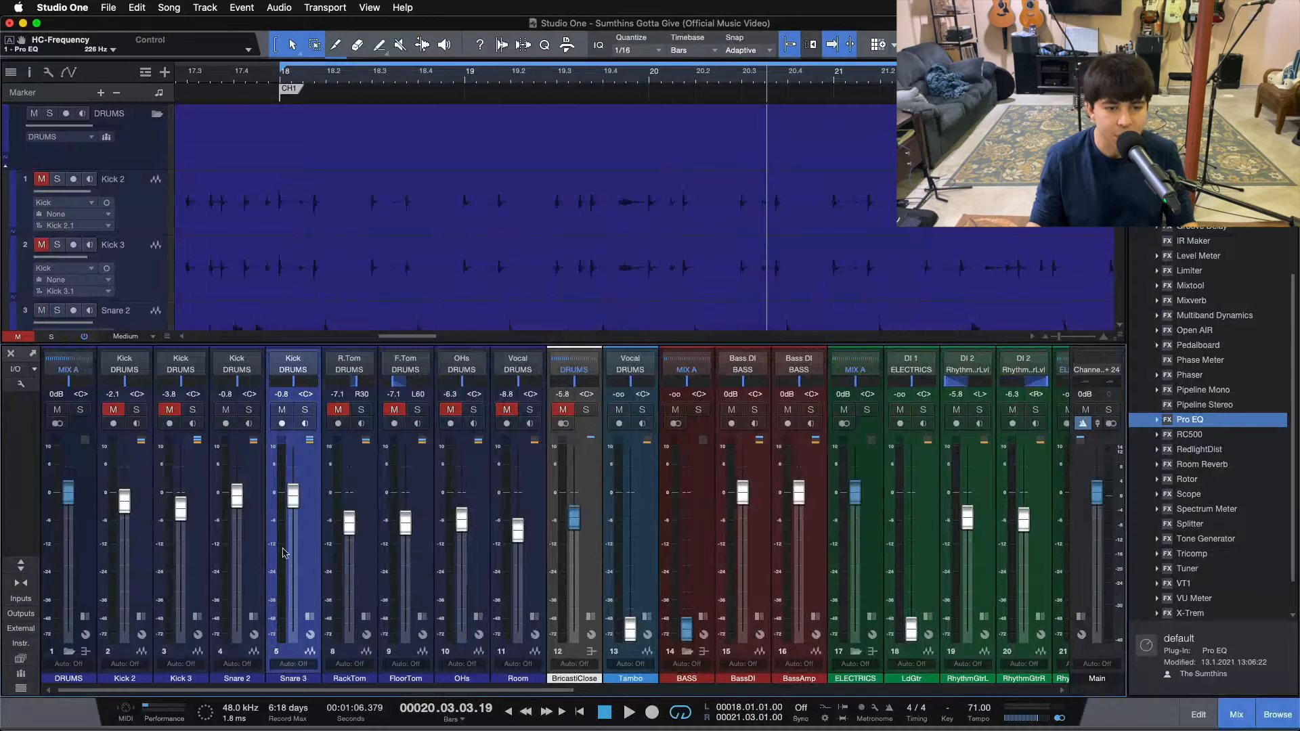
drag(292, 495, 311, 704)
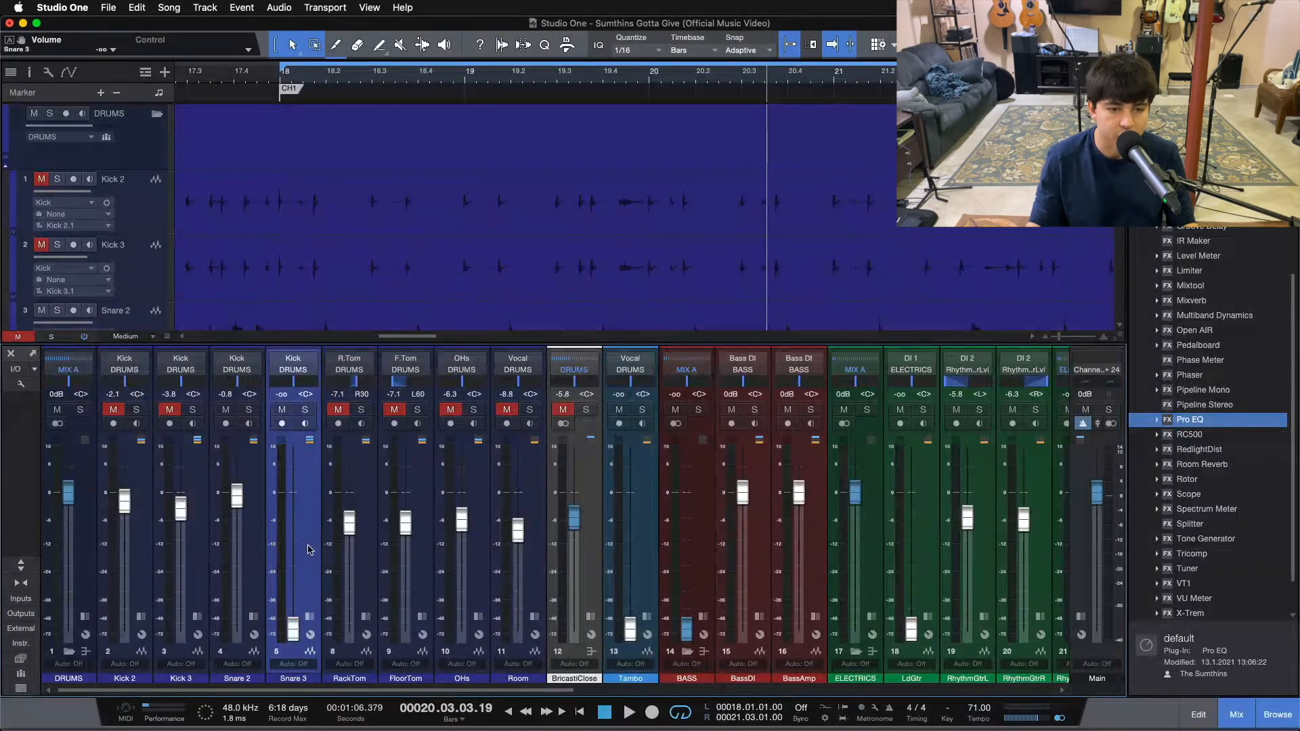
click(311, 548)
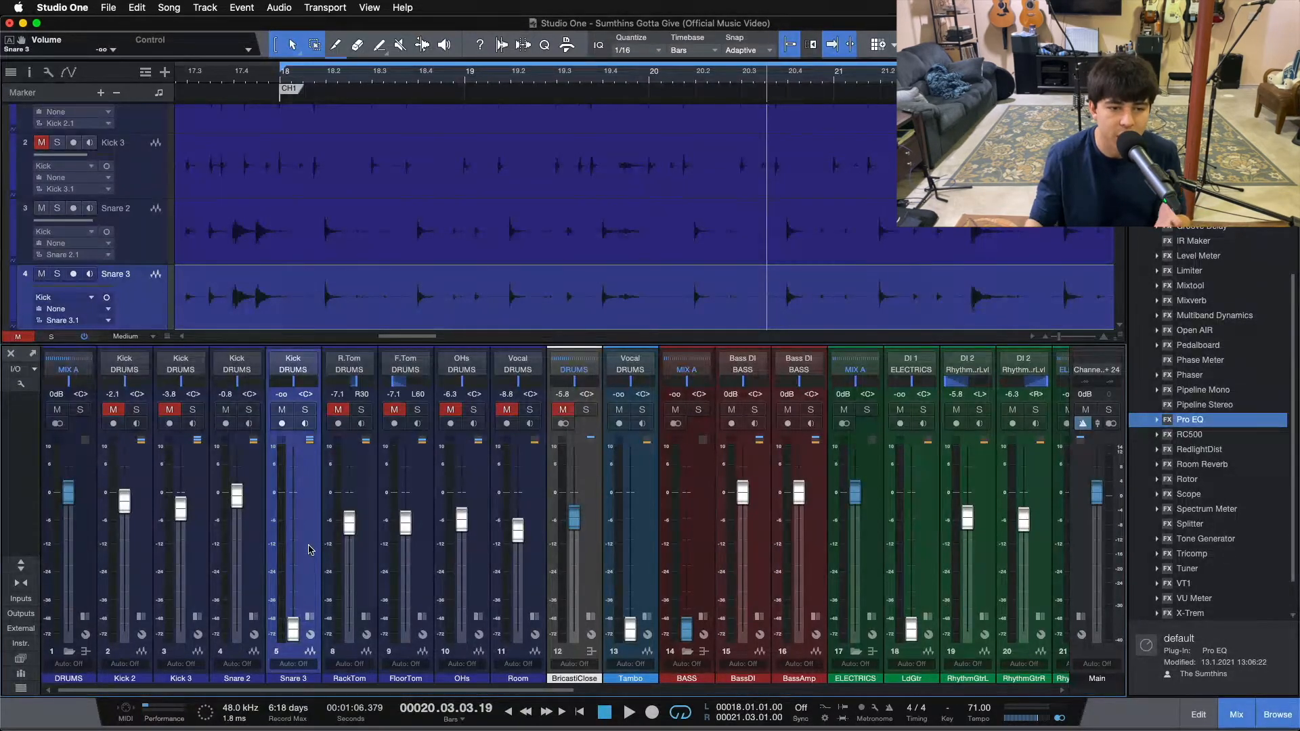
- Try the Snare 3 fader at about -3.6 dB and return it to minus infinity
drag(285, 548, 288, 508)
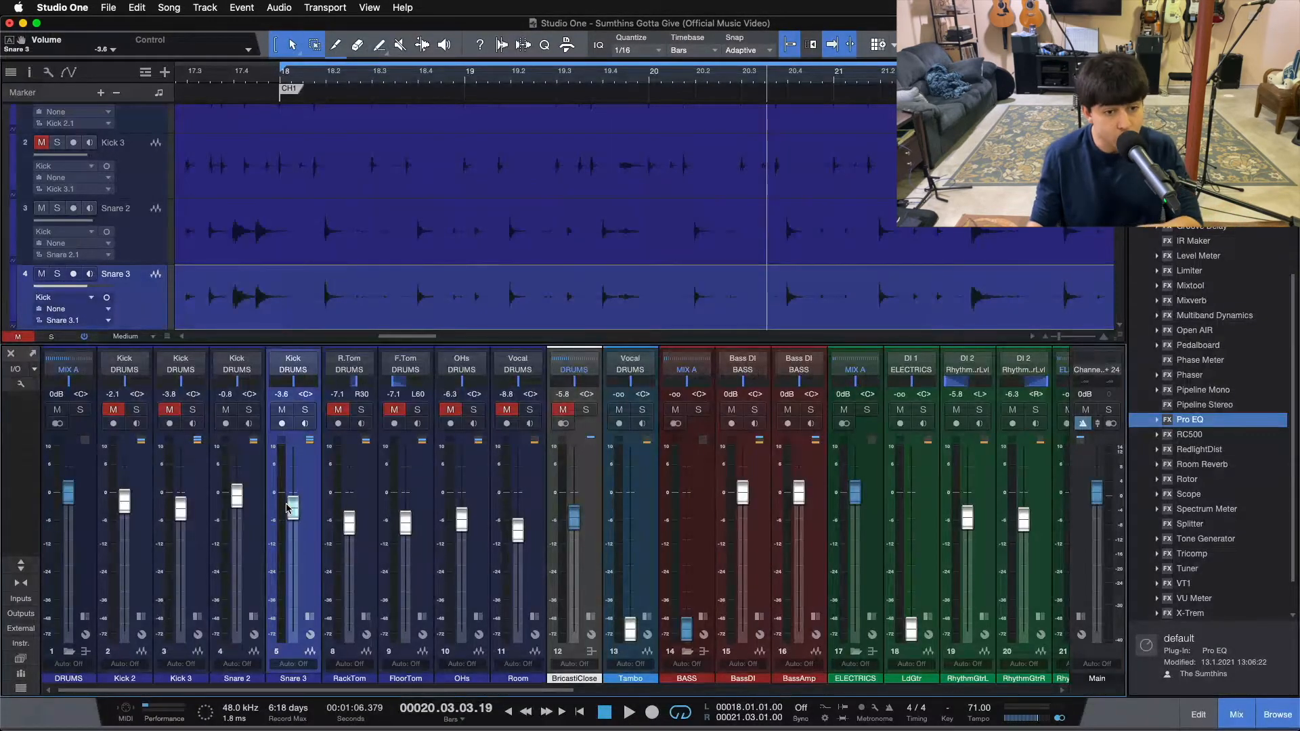
drag(287, 508, 298, 539)
drag(293, 492, 303, 566)
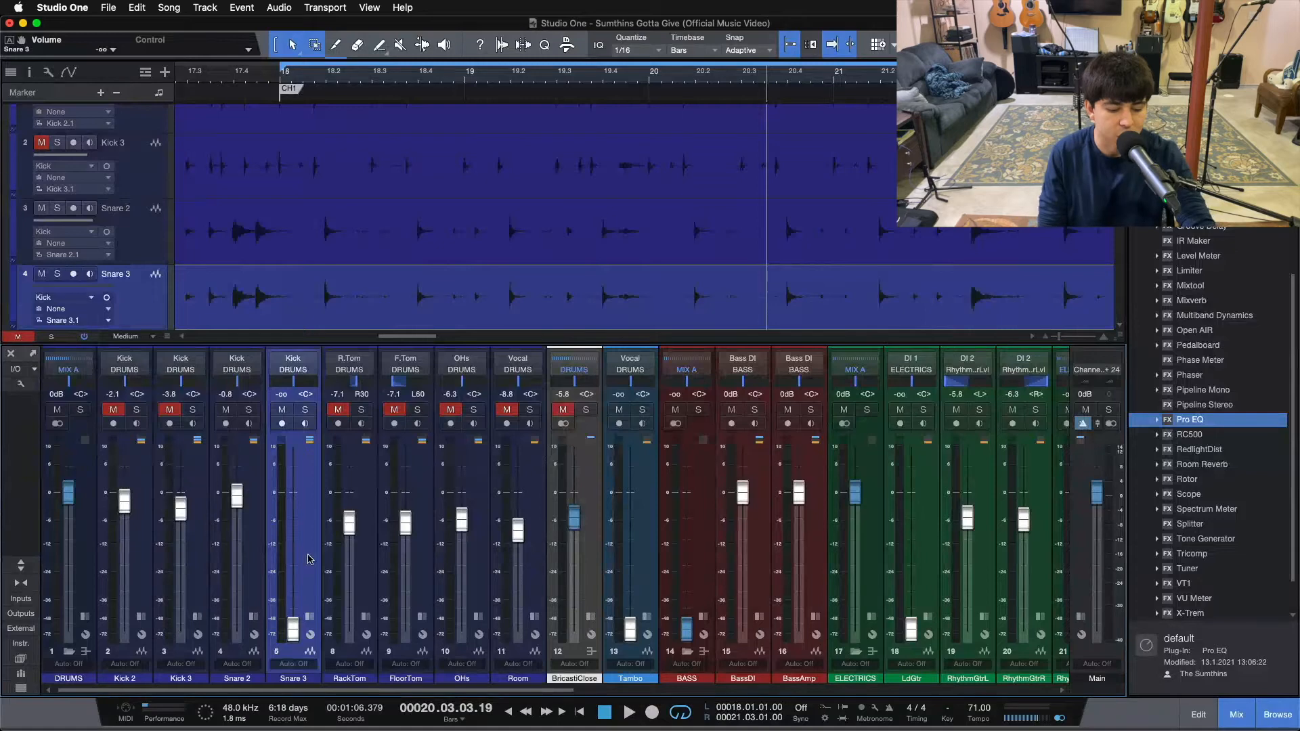
- Start playback and gradually bring the Snare 3 fader up from minus infinity to -12.5 dB under Snare 2
key(space)
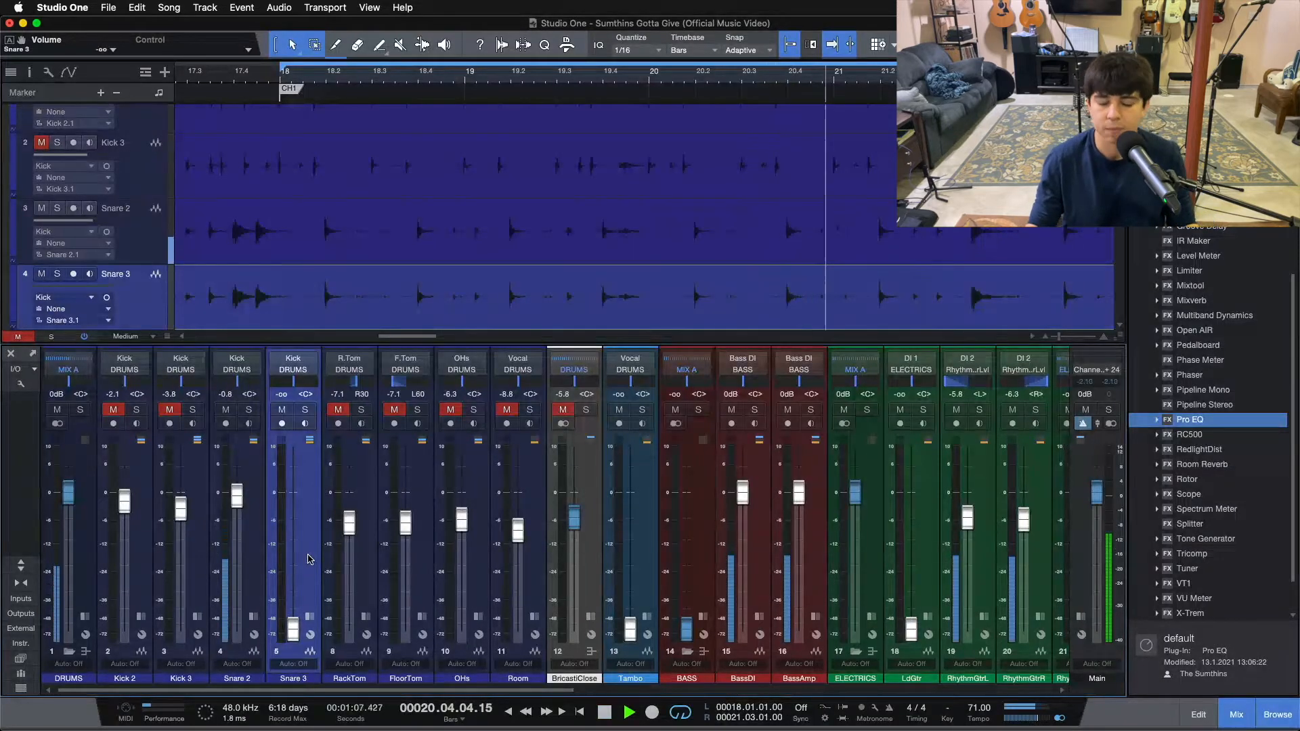
drag(292, 628, 293, 586)
scroll(293, 618, up, 8)
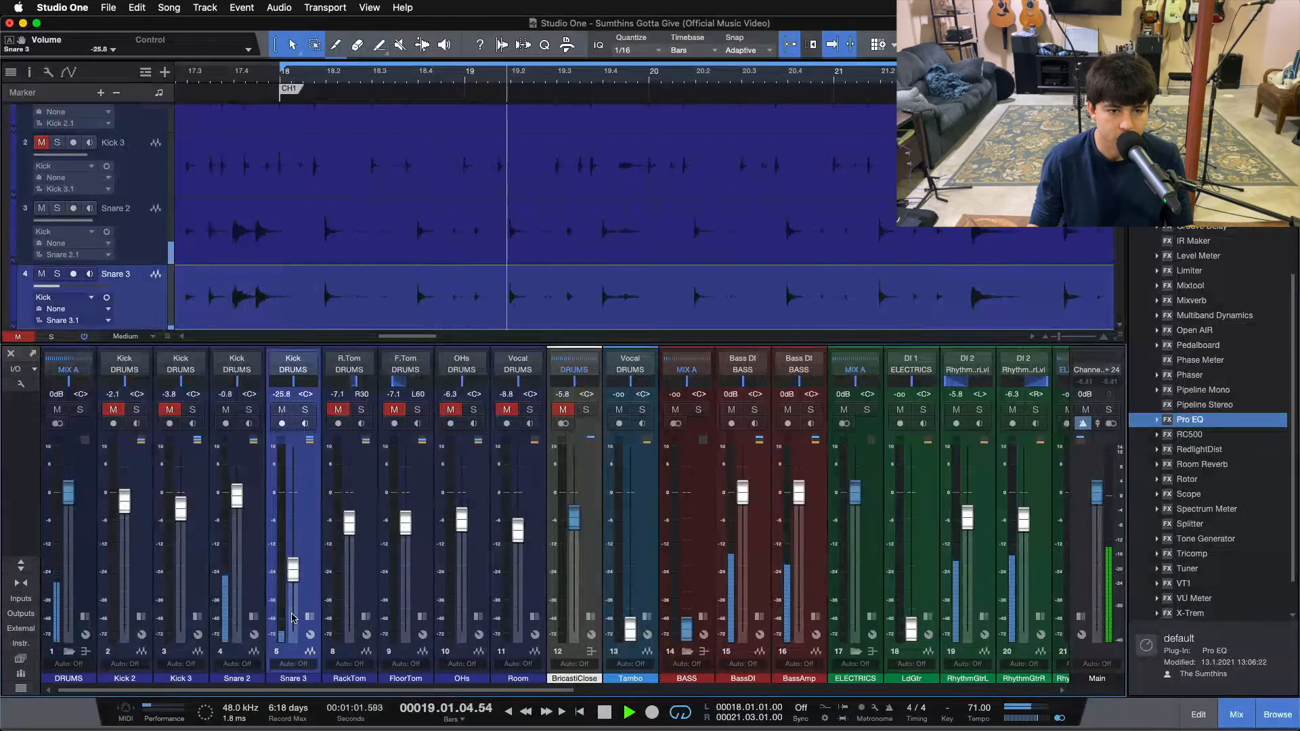
scroll(293, 618, up, 7)
scroll(292, 618, up, 5)
scroll(293, 617, up, 1)
scroll(293, 617, up, 1)
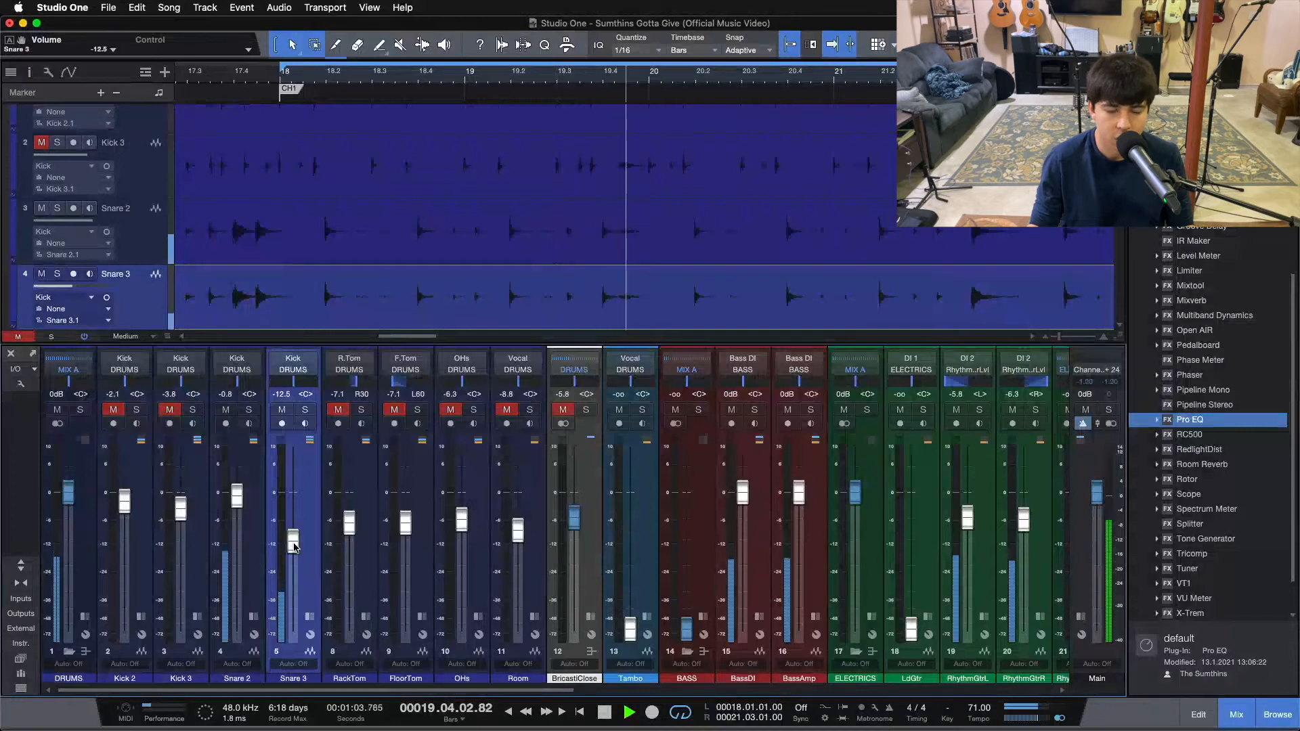
- Try the Snare 3 fader at -5.0 dB and -0.4 dB during playback, and return it to -12.5 dB
scroll(295, 547, up, 5)
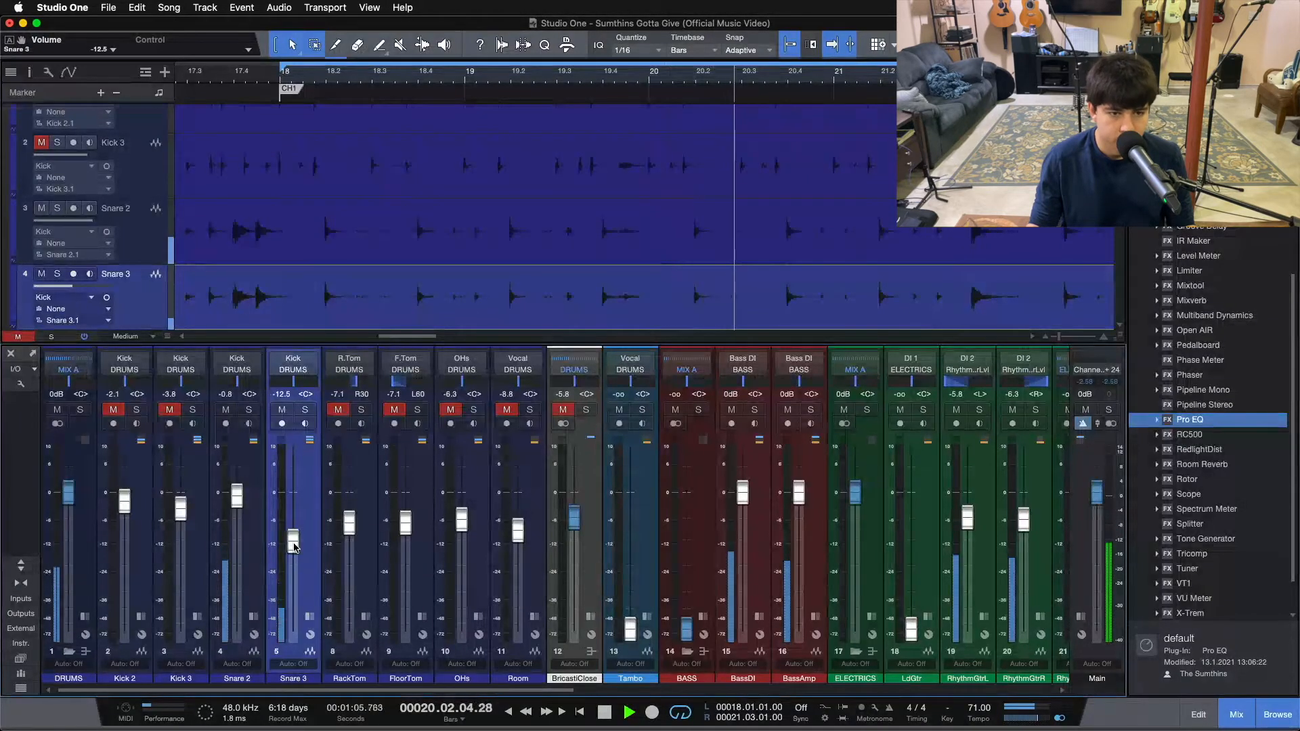
scroll(294, 546, up, 4)
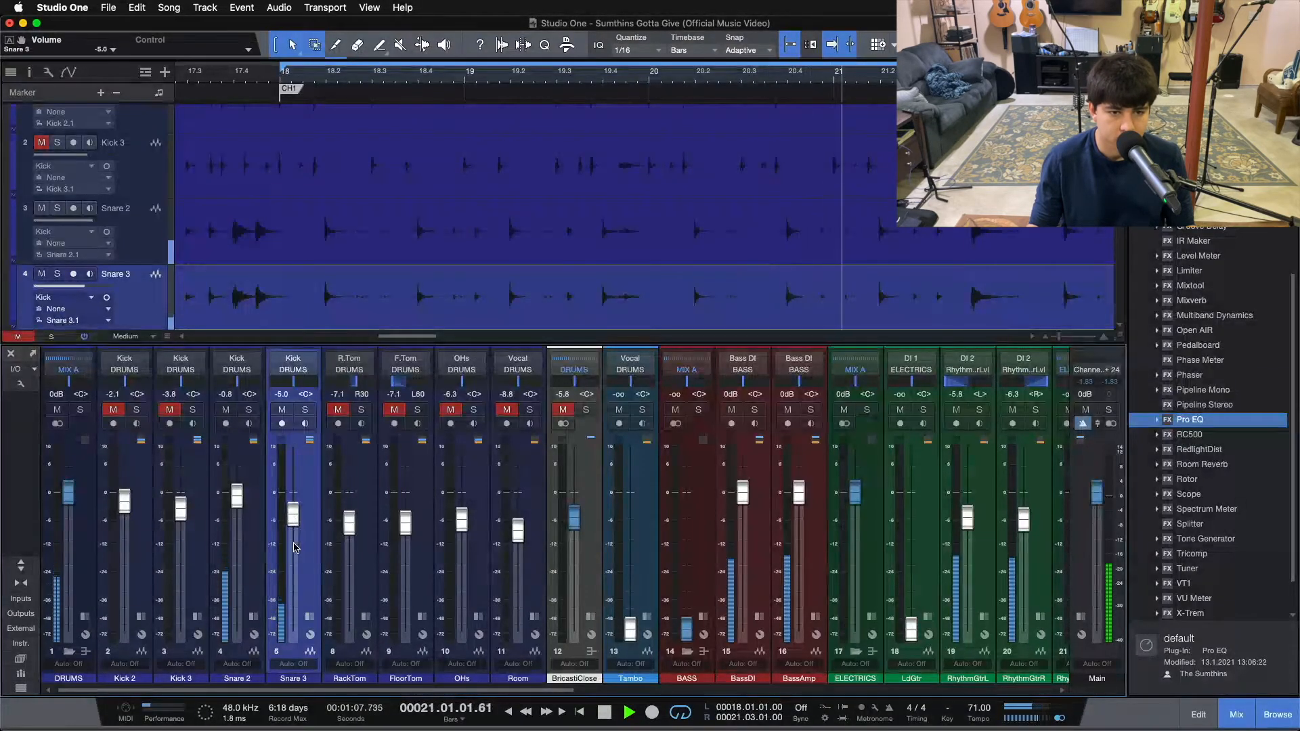
scroll(294, 546, down, 1)
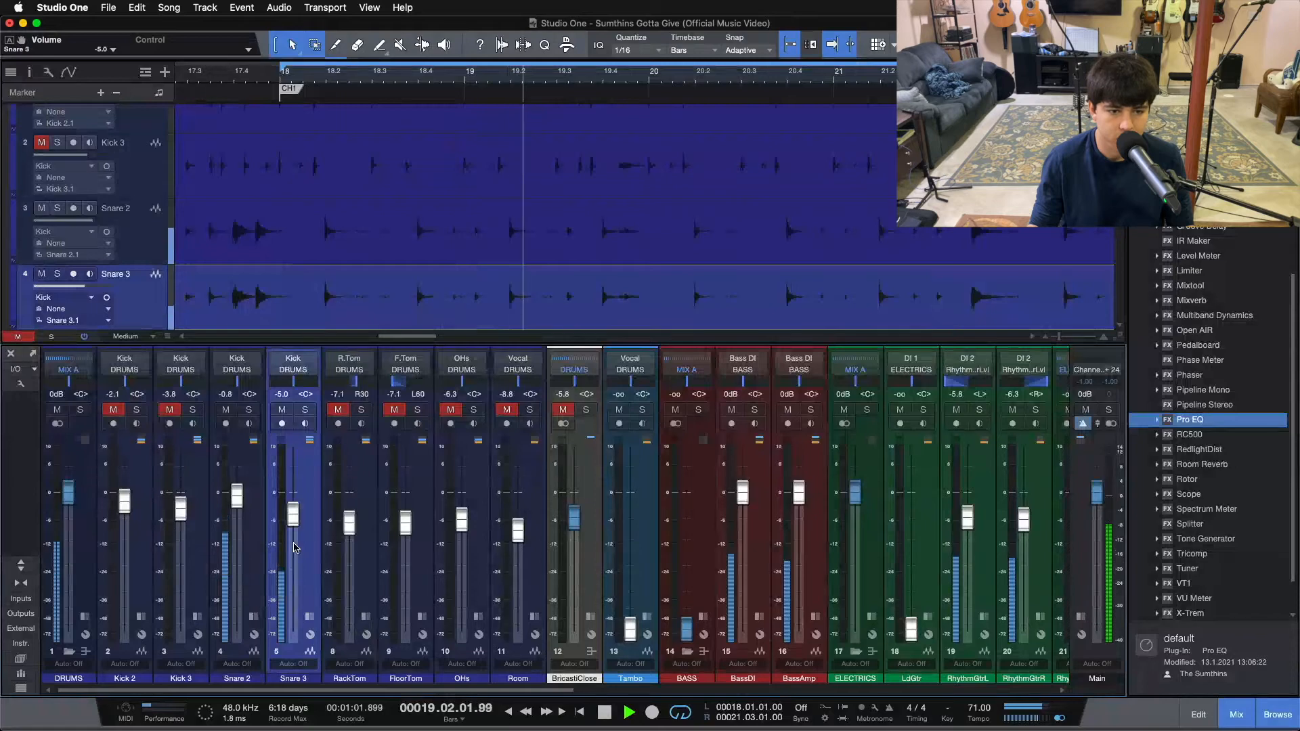
scroll(295, 523, up, 4)
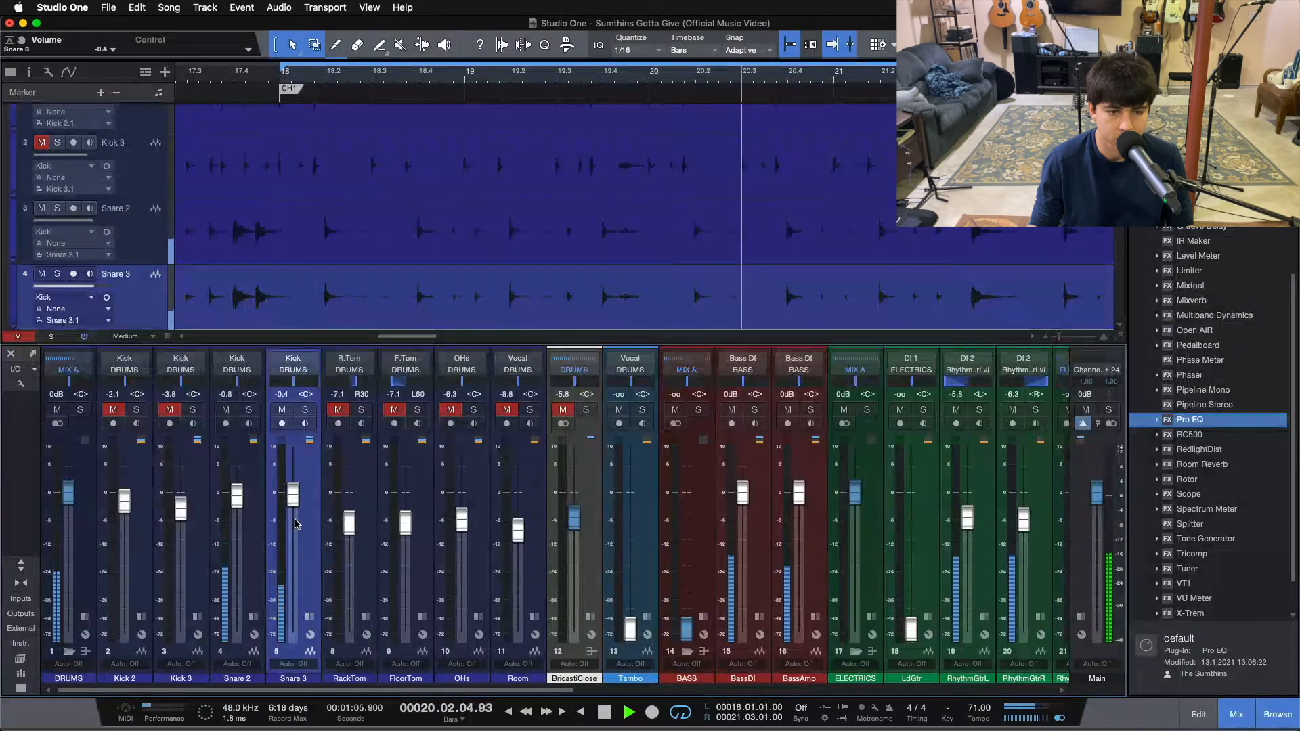
scroll(295, 524, down, 8)
scroll(296, 524, up, 1)
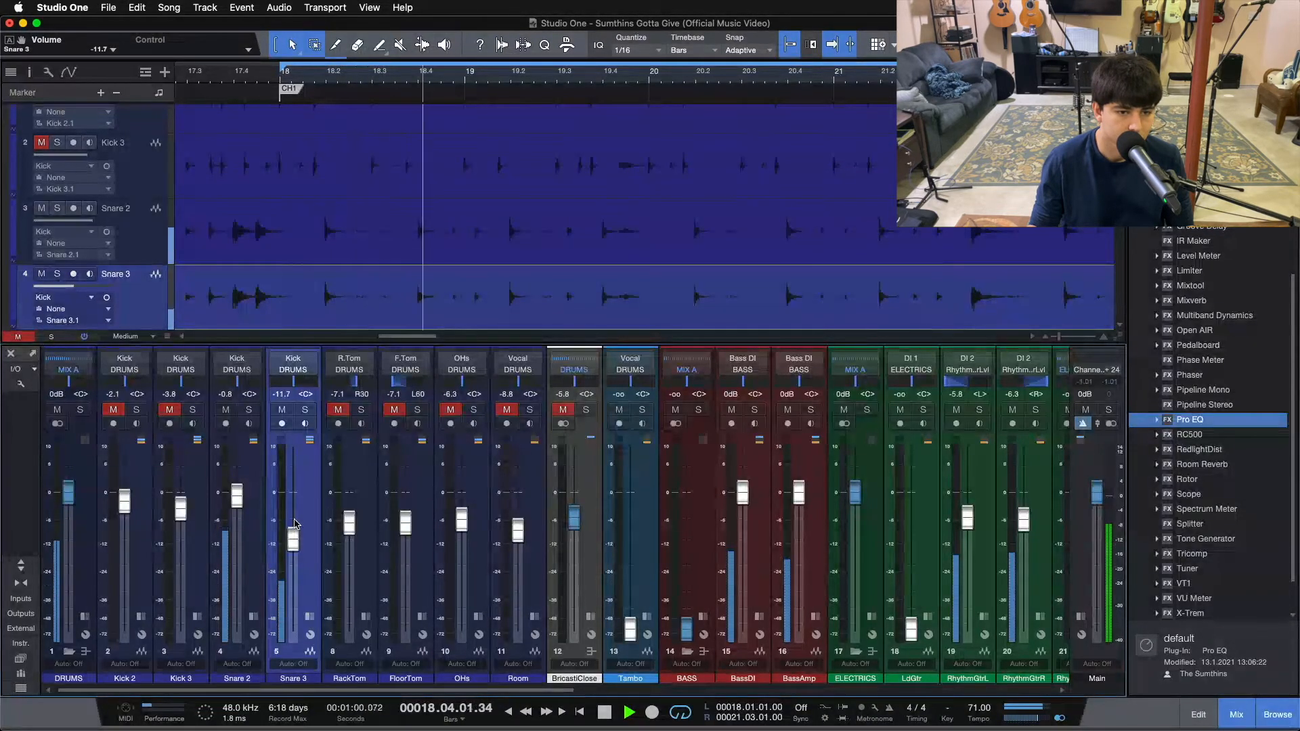
scroll(295, 523, down, 1)
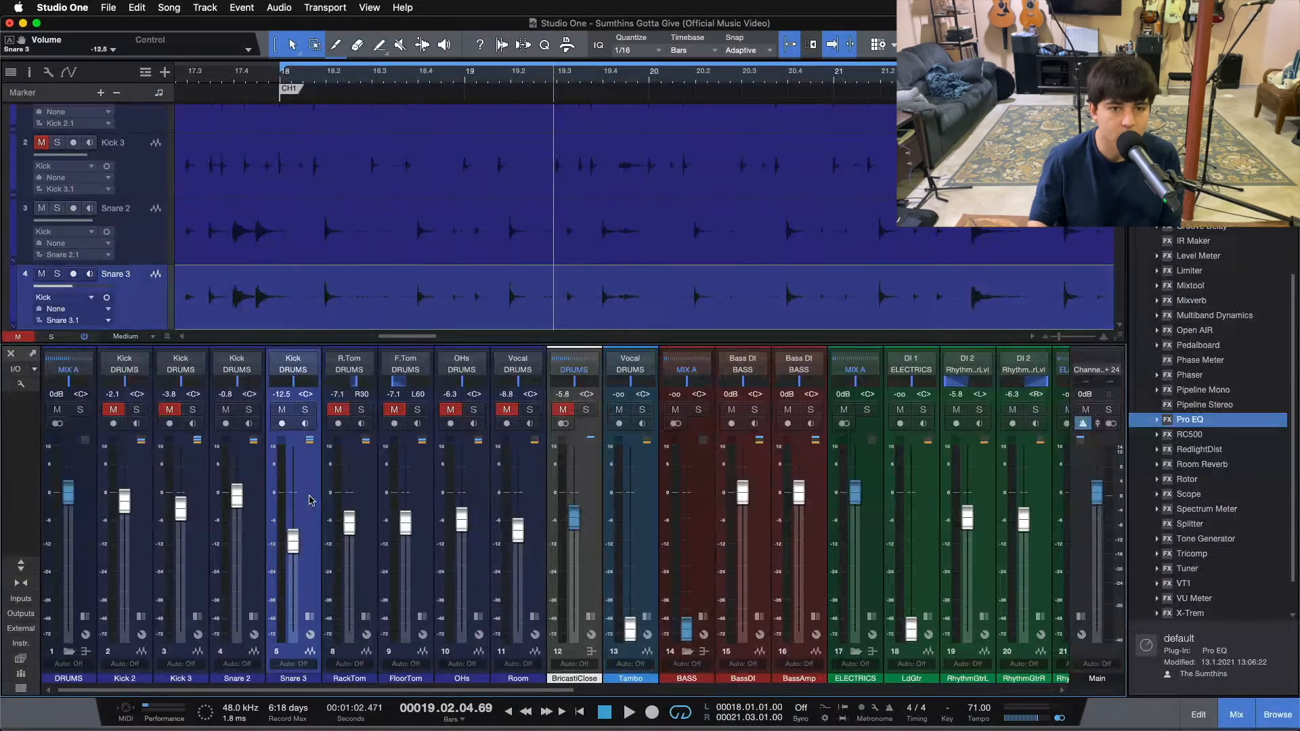
- Play the section from bar 18 and compare the mix with Snare 3 muted and unmuted, leaving it unmuted
key(space)
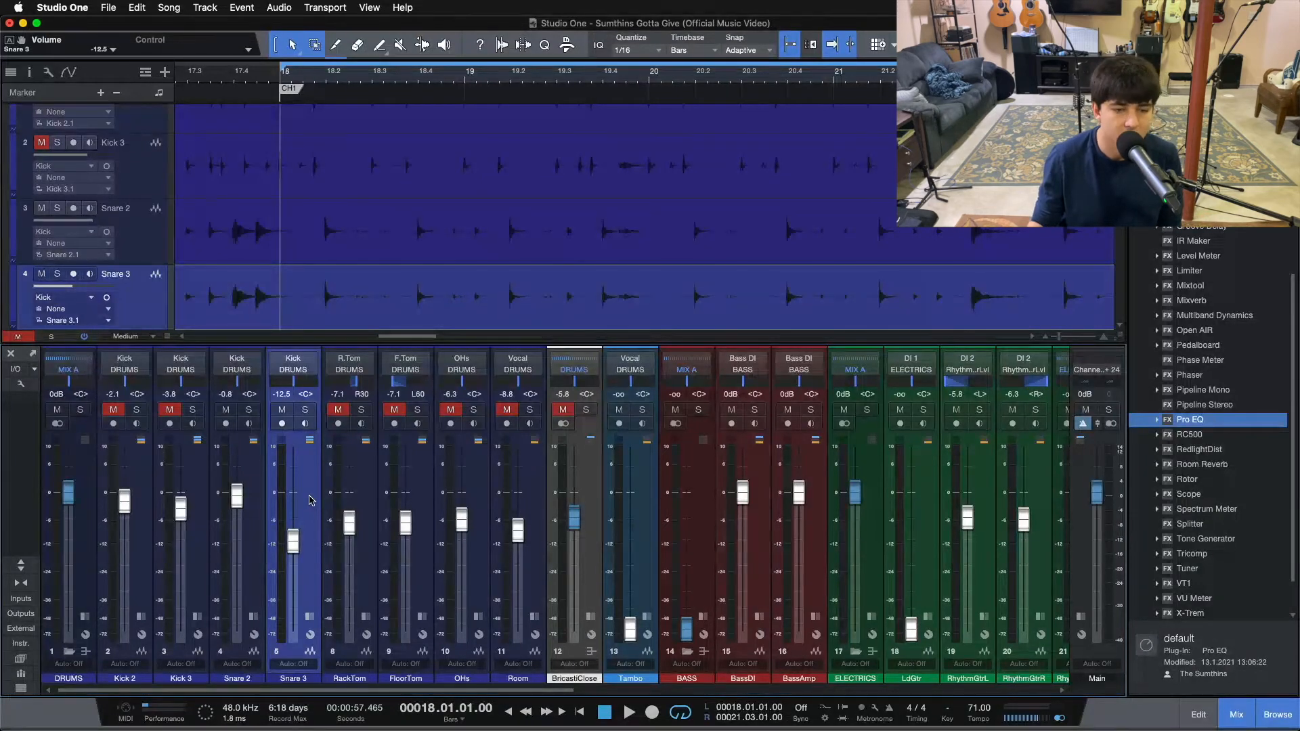
click(280, 410)
click(281, 410)
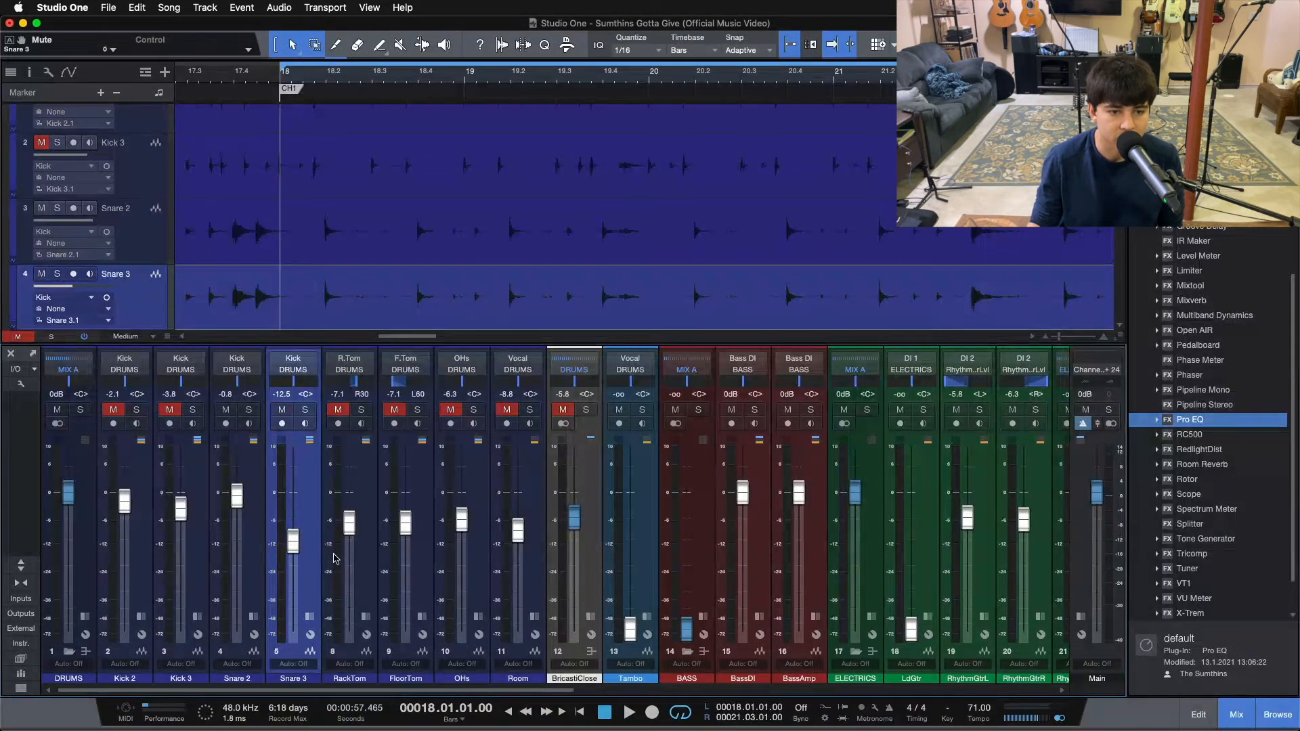
key(space)
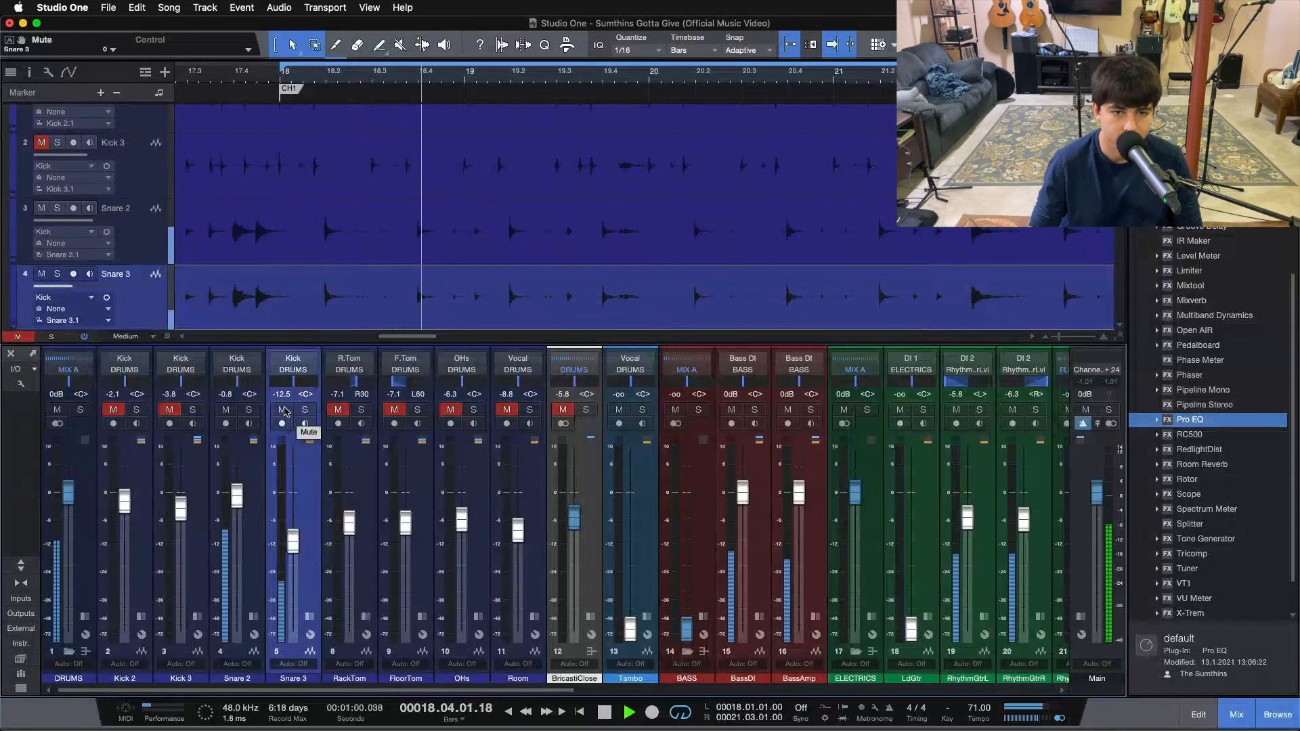
click(283, 410)
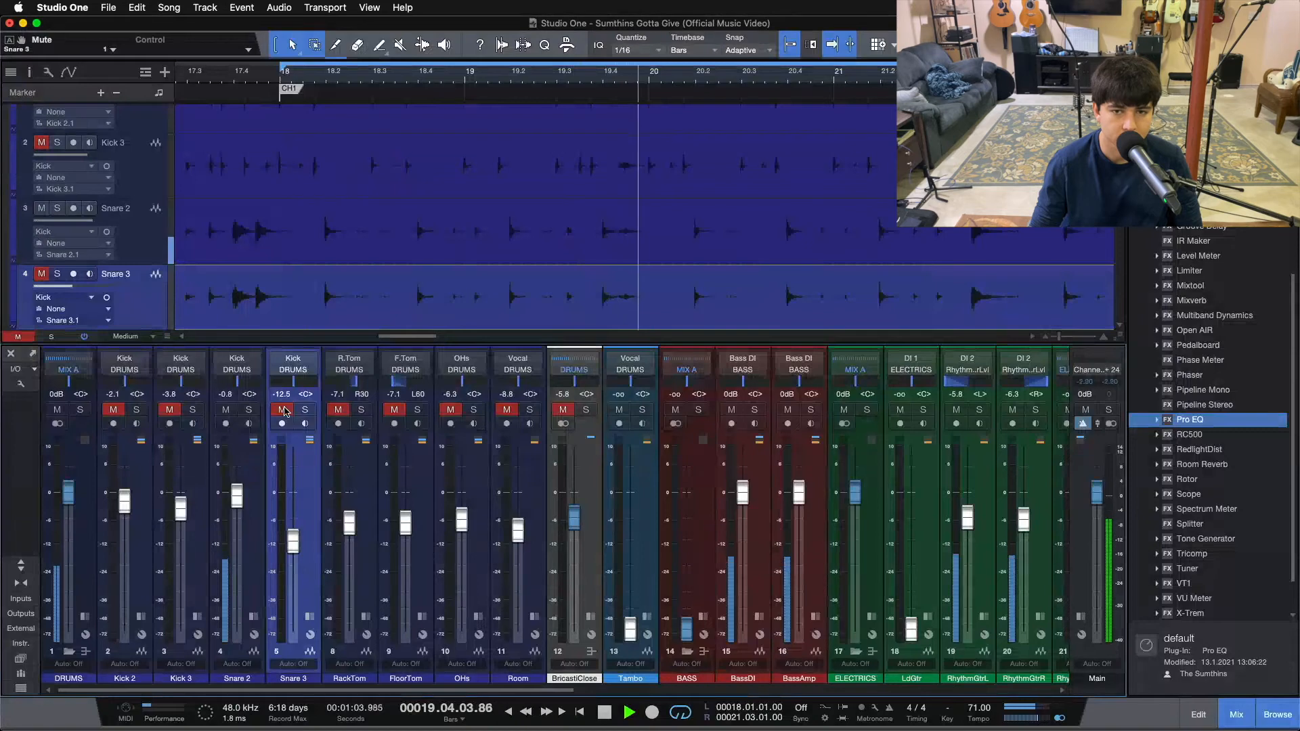
click(283, 410)
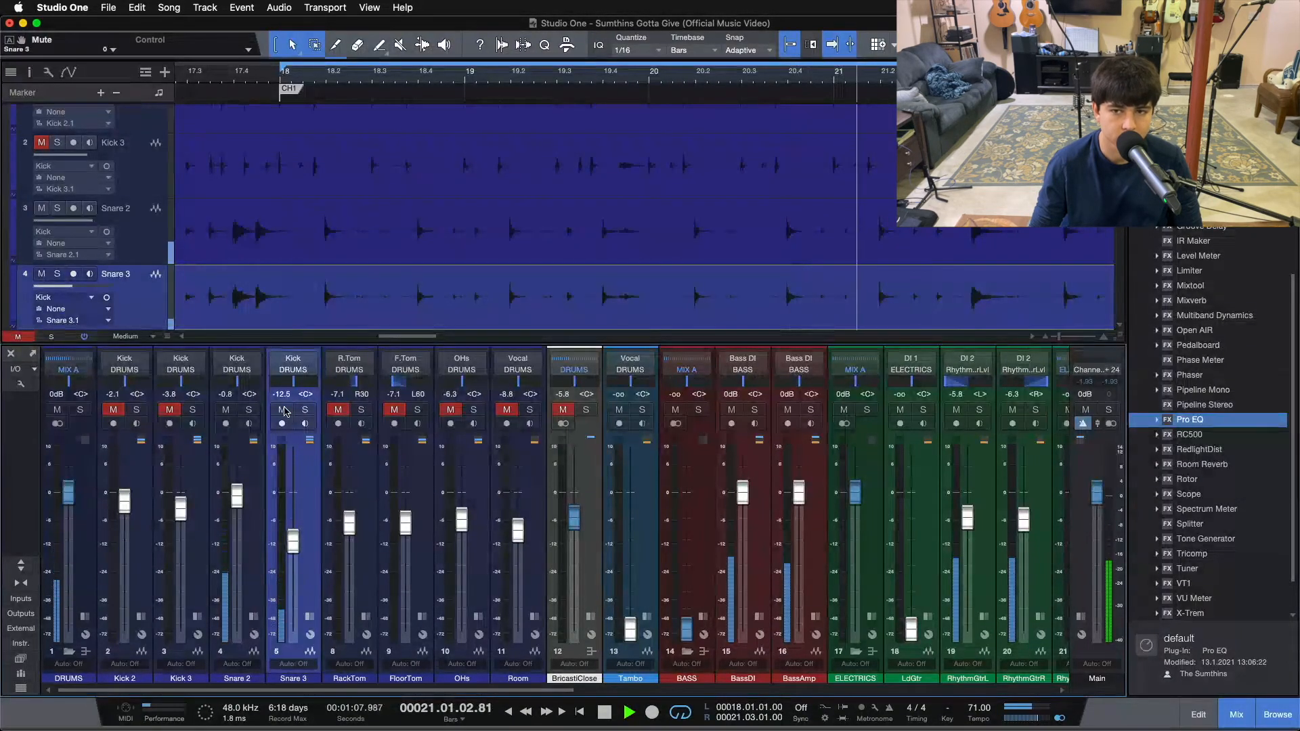
click(283, 410)
click(283, 411)
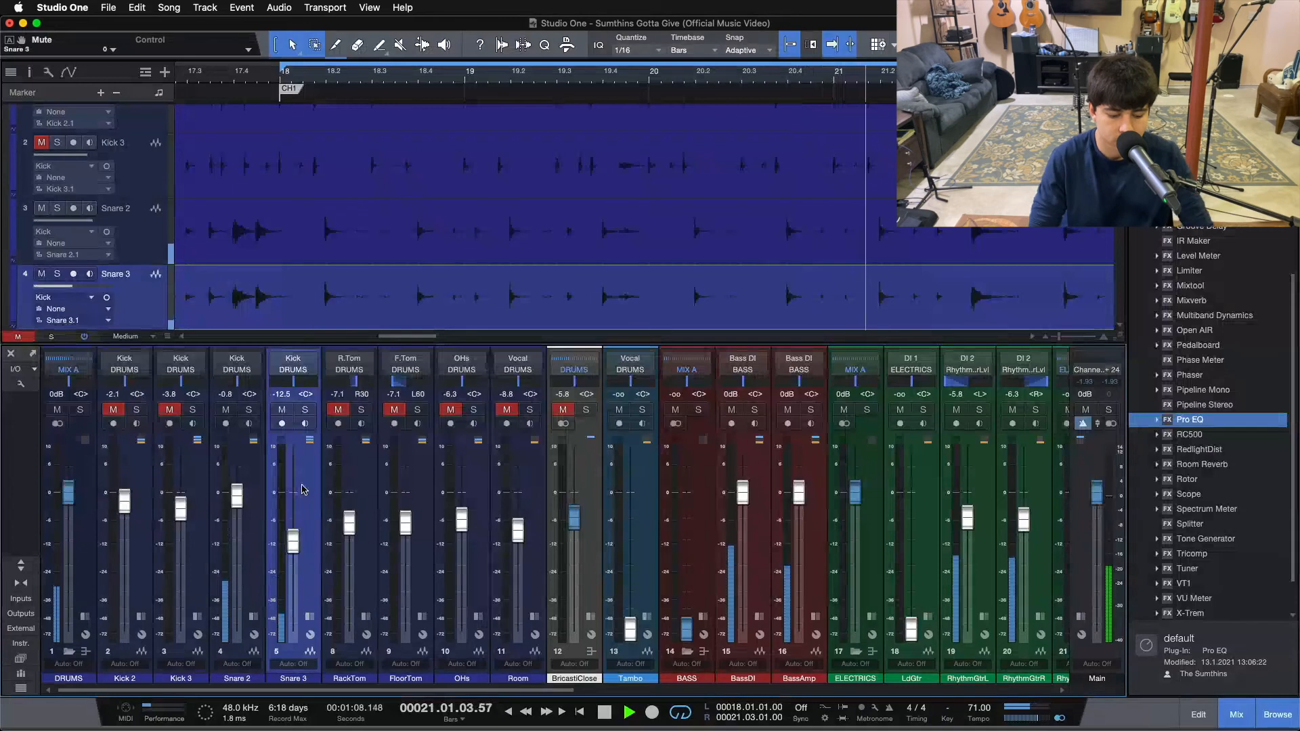
key(space)
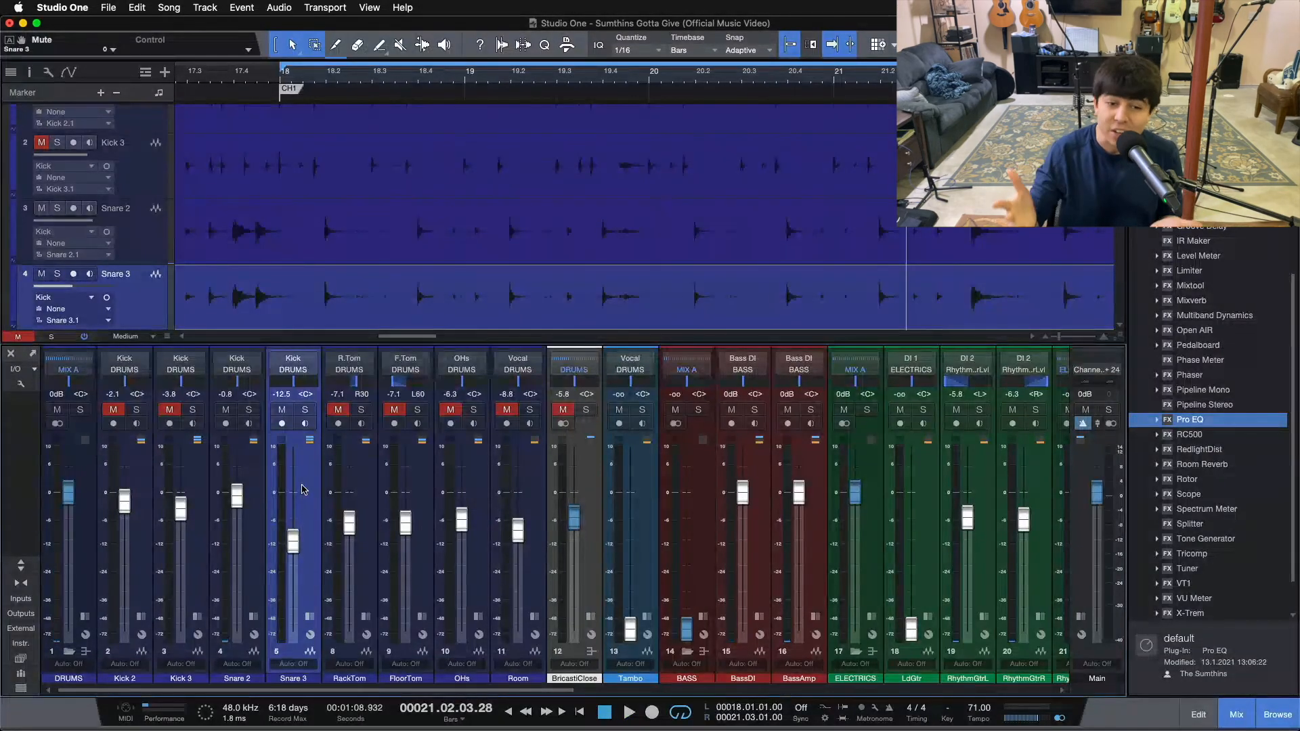